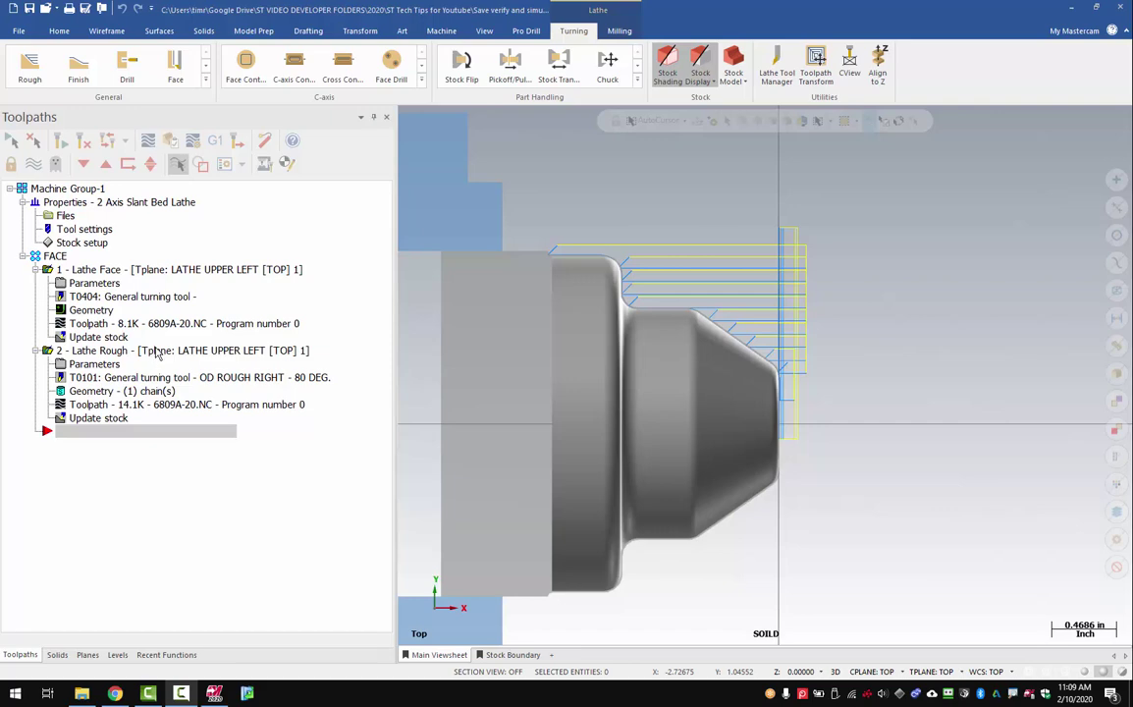
Verify the lathe face and rough operations in Mastercam Simulator, speeding up playback until all moves are cut
left_click(171, 141)
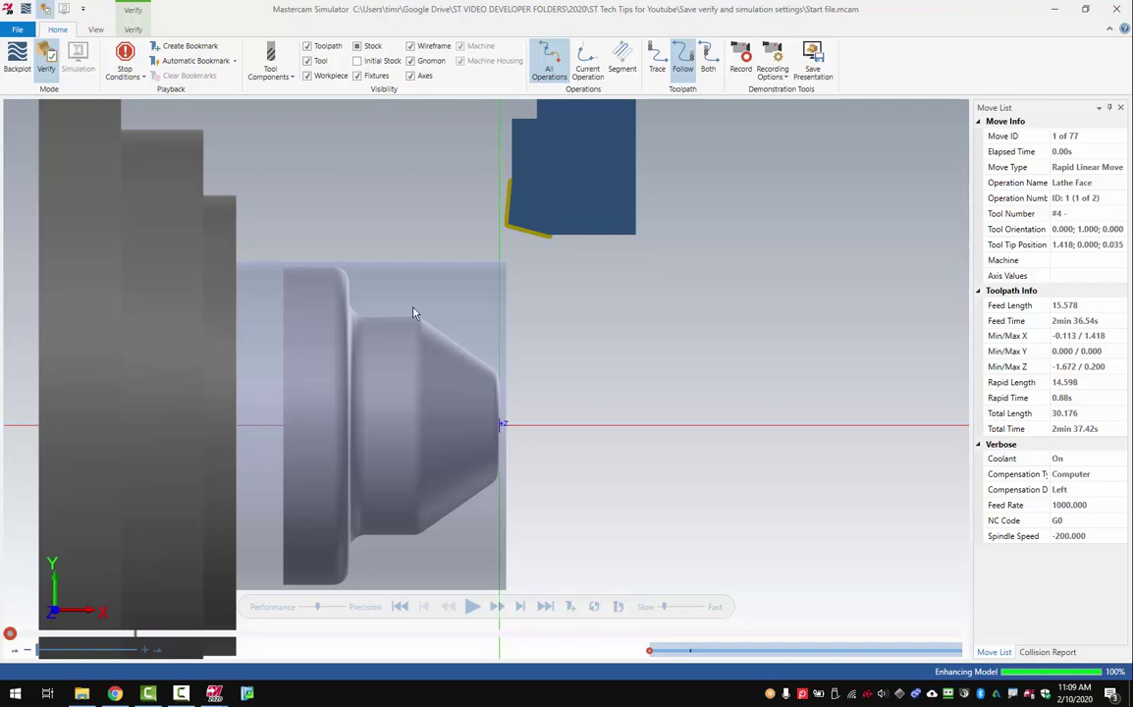
left_click(473, 606)
left_click(682, 607)
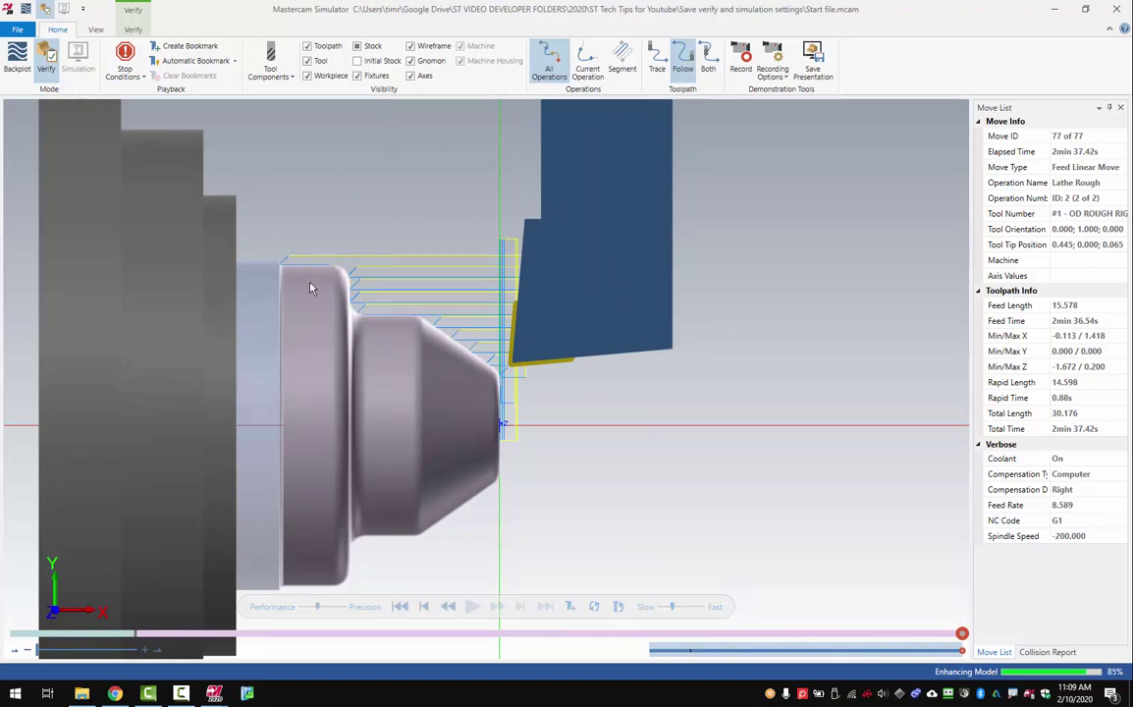
Turn off Sync views and inspect the turned profile and the rounded shoulder of the machined part up close
left_click(86, 31)
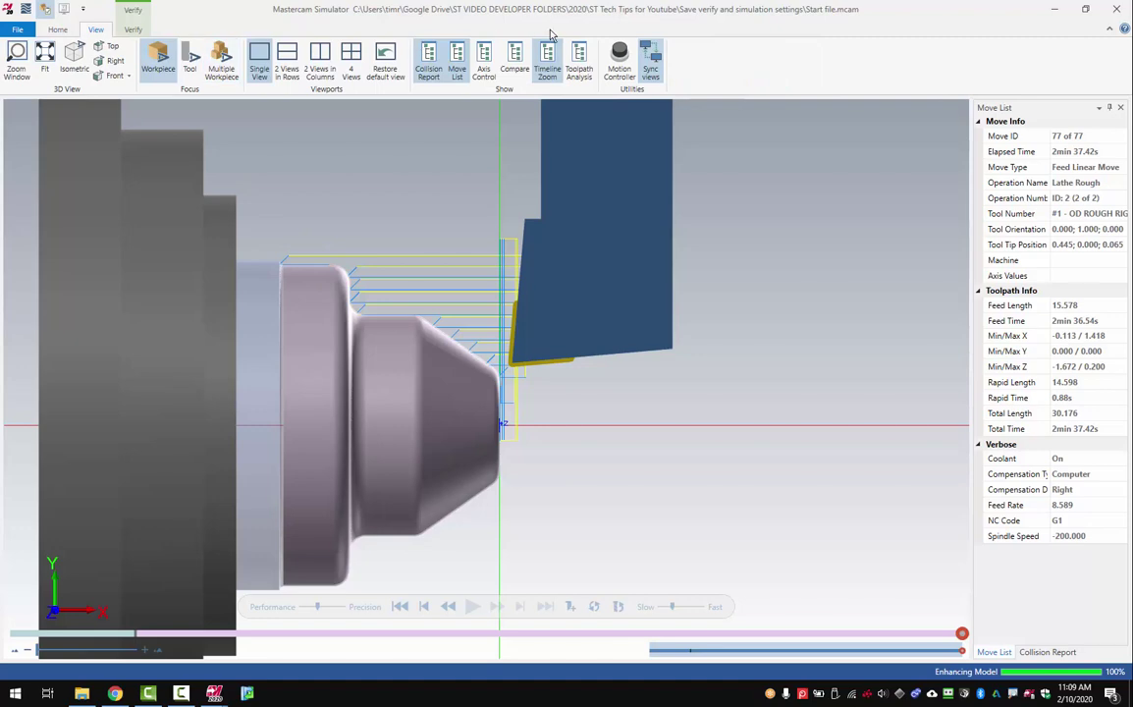
left_click(649, 64)
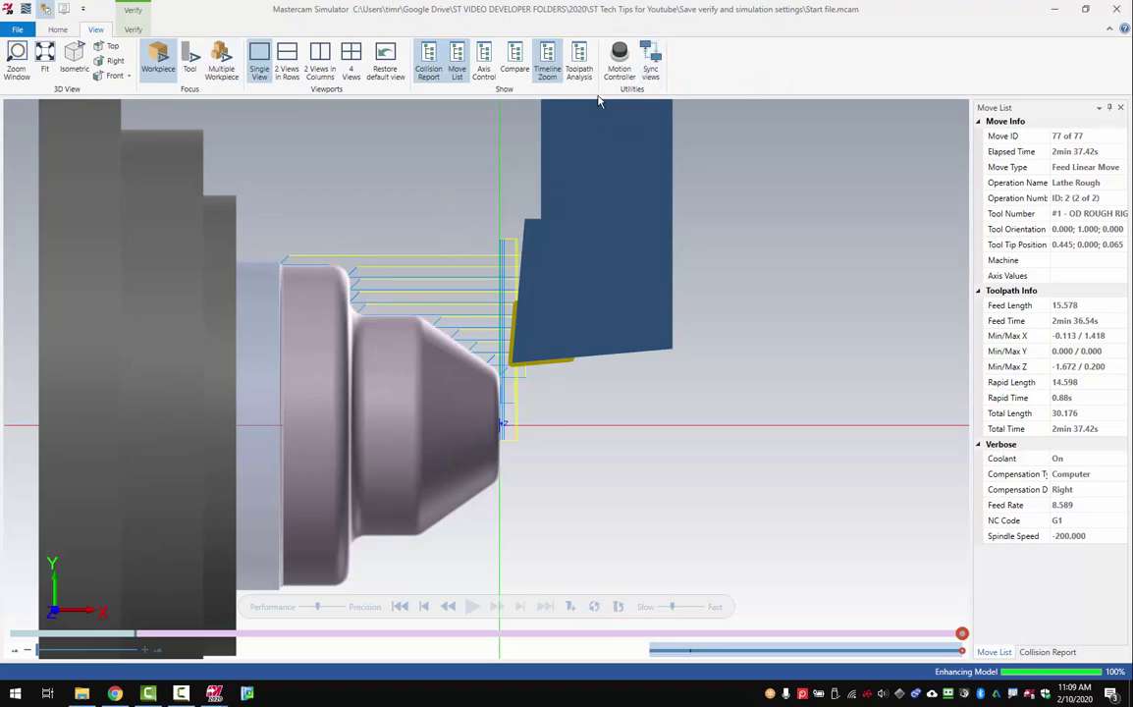
scroll(498, 234, "up", 3)
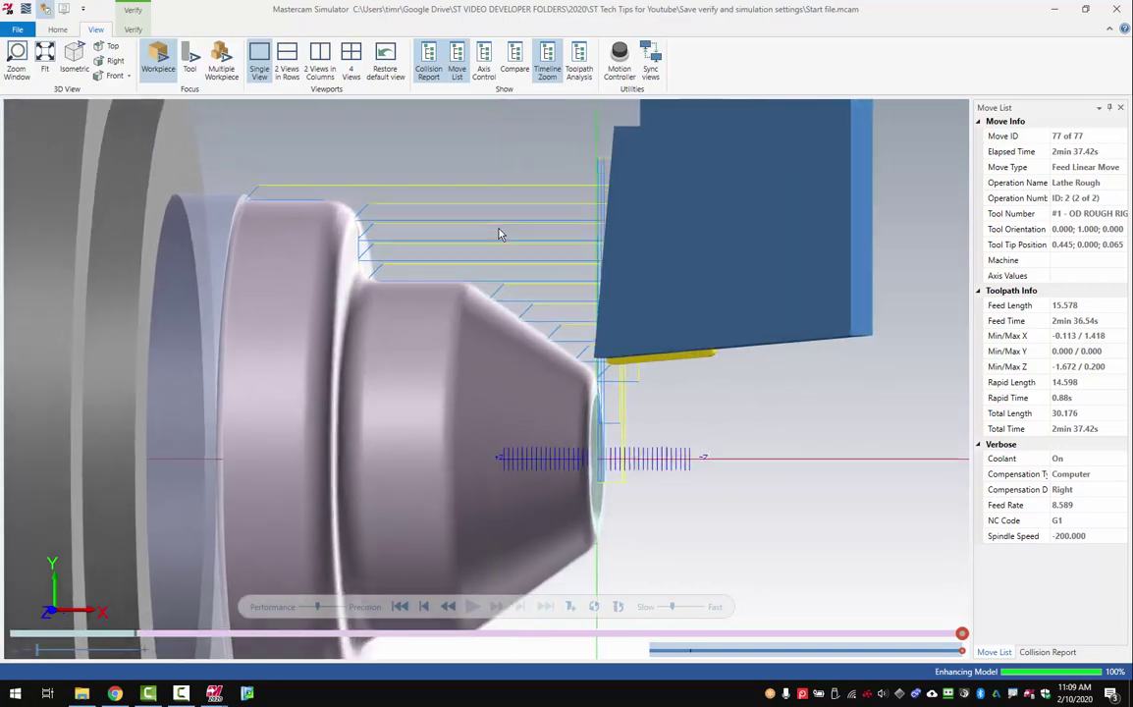
scroll(498, 235, "up", 5)
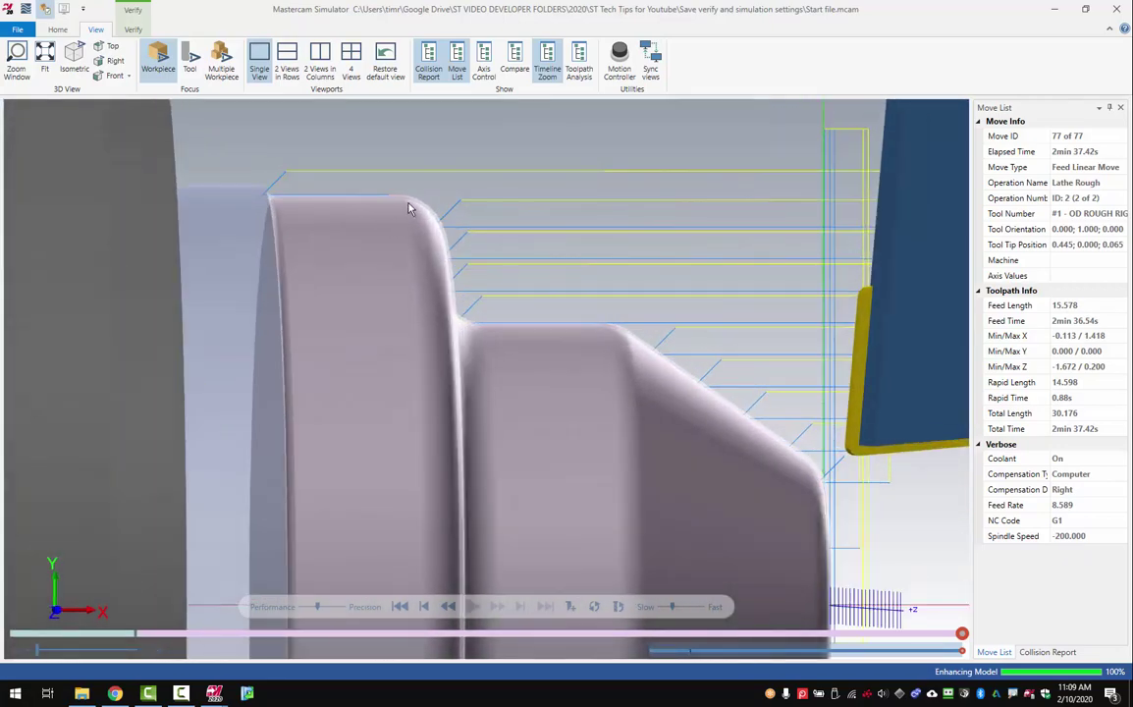
scroll(435, 215, "up", 2)
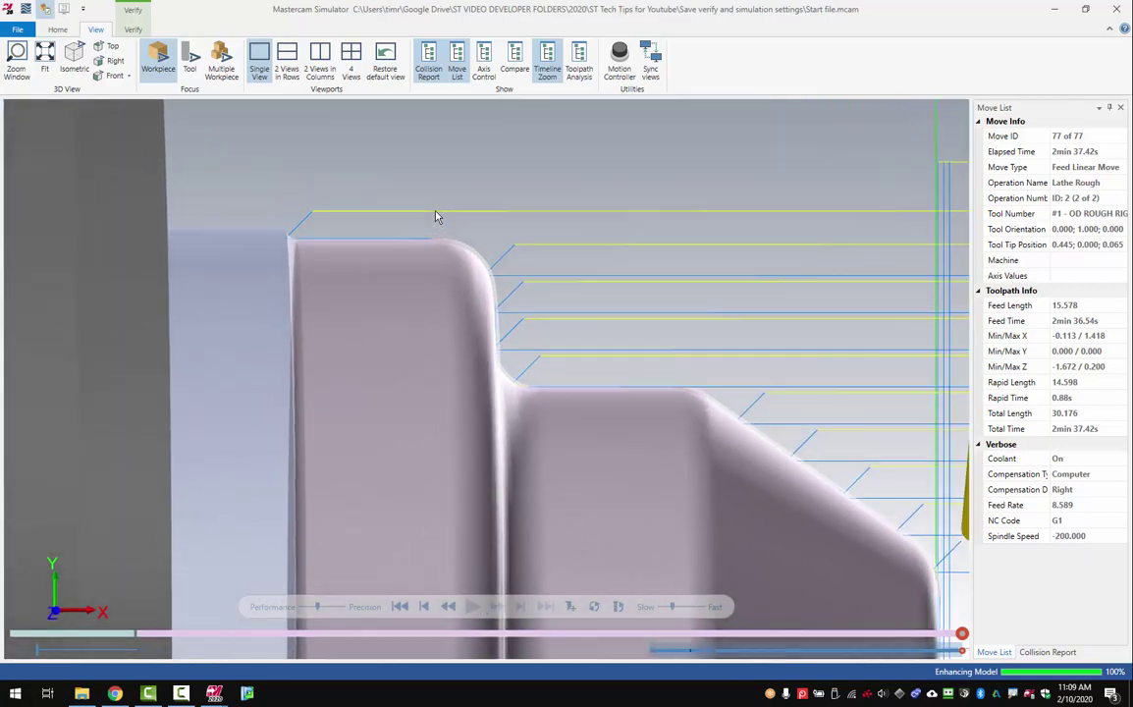
scroll(437, 216, "up", 5)
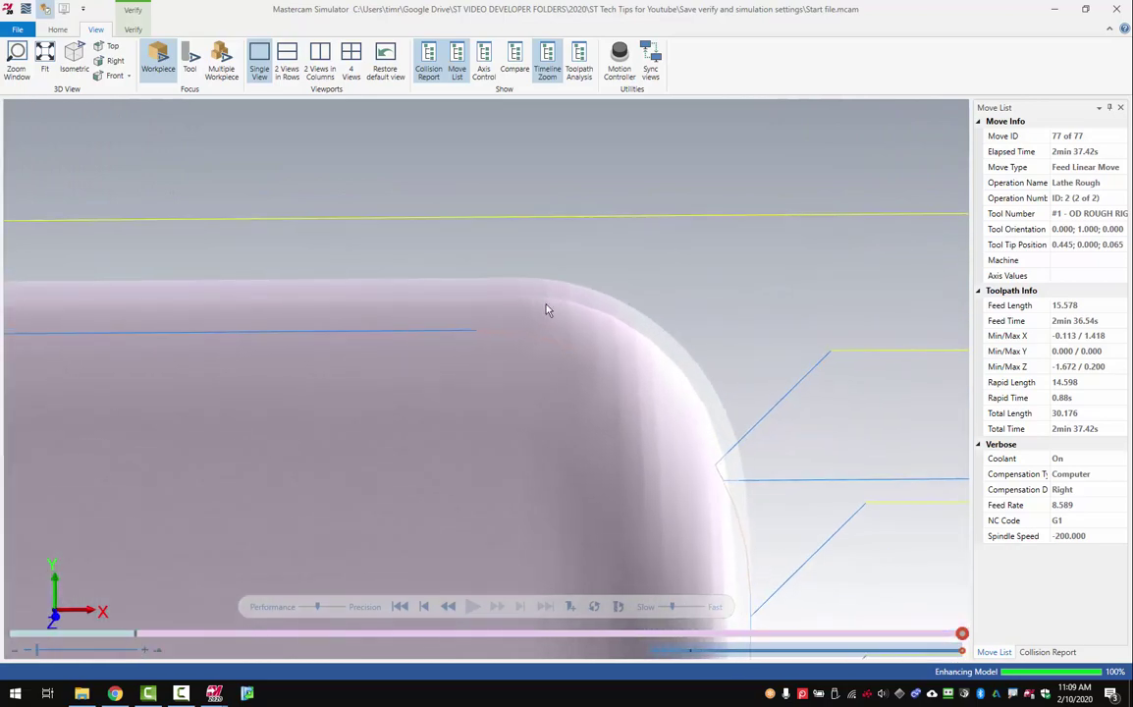
scroll(501, 289, "down", 10)
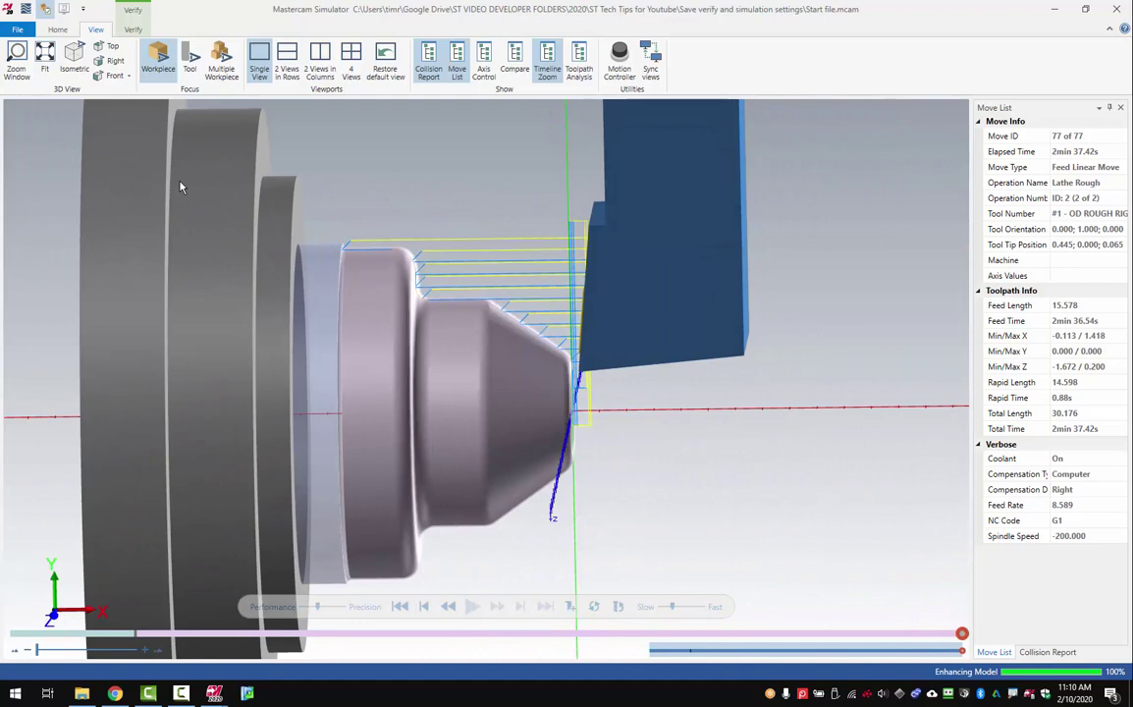
Run a stock comparison against the workpiece with the default colour ranges and examine the coloured part from an angle
left_click(136, 30)
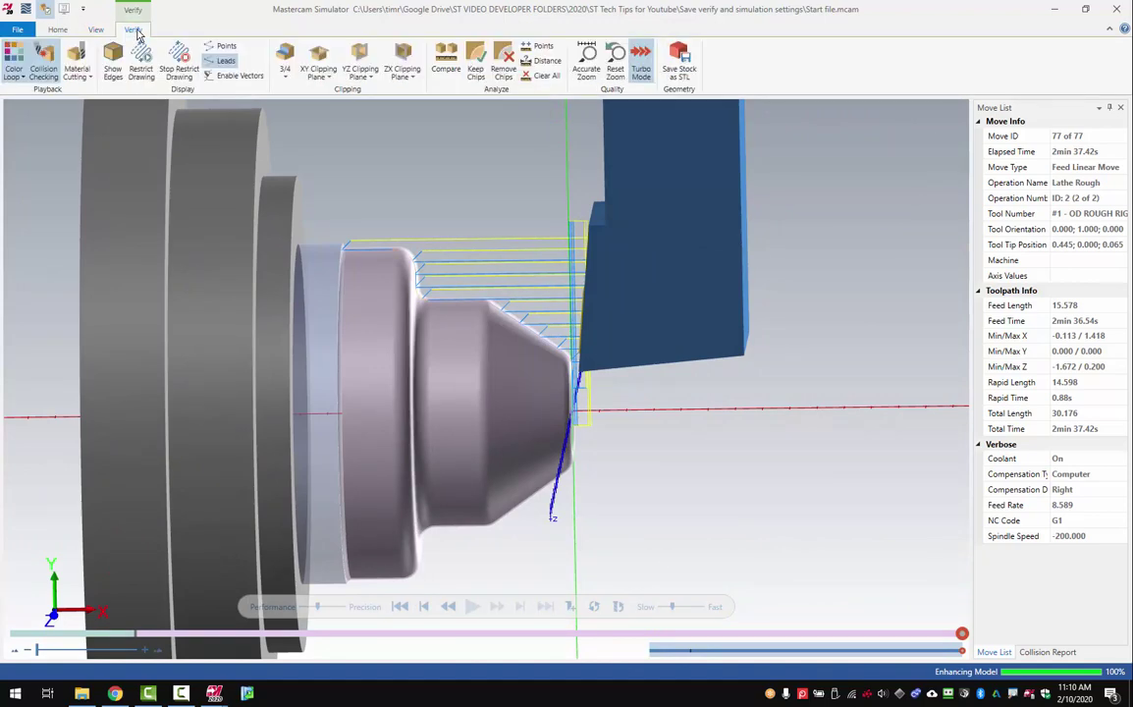
left_click(446, 65)
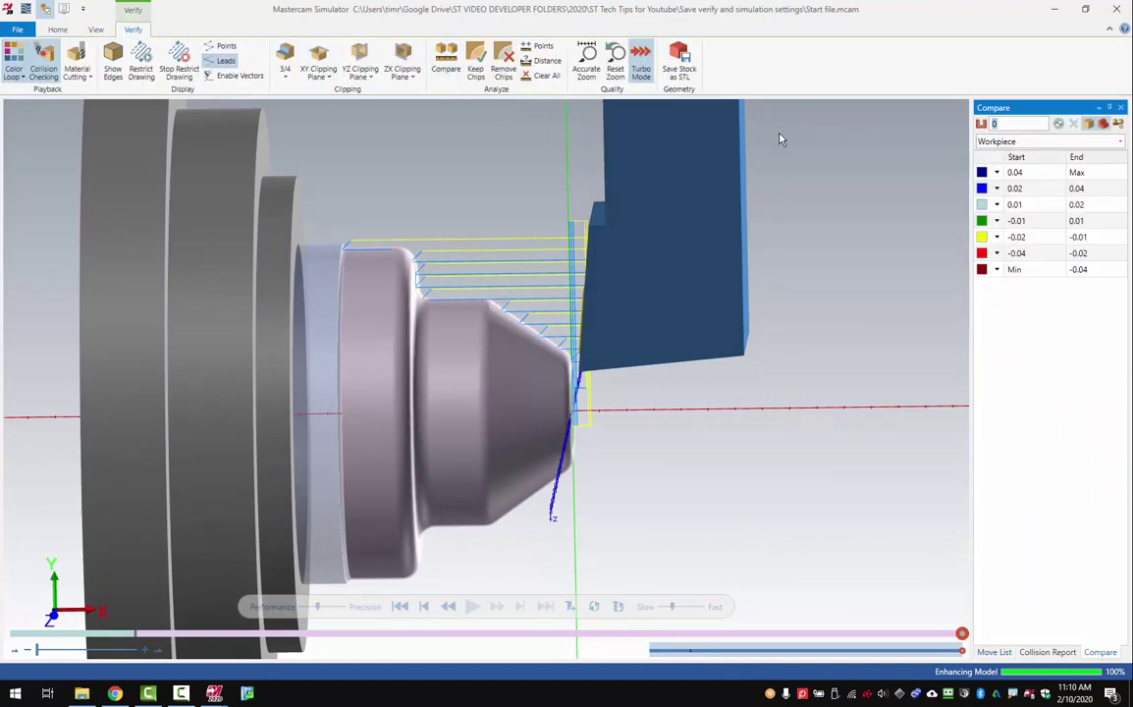
left_click(1057, 124)
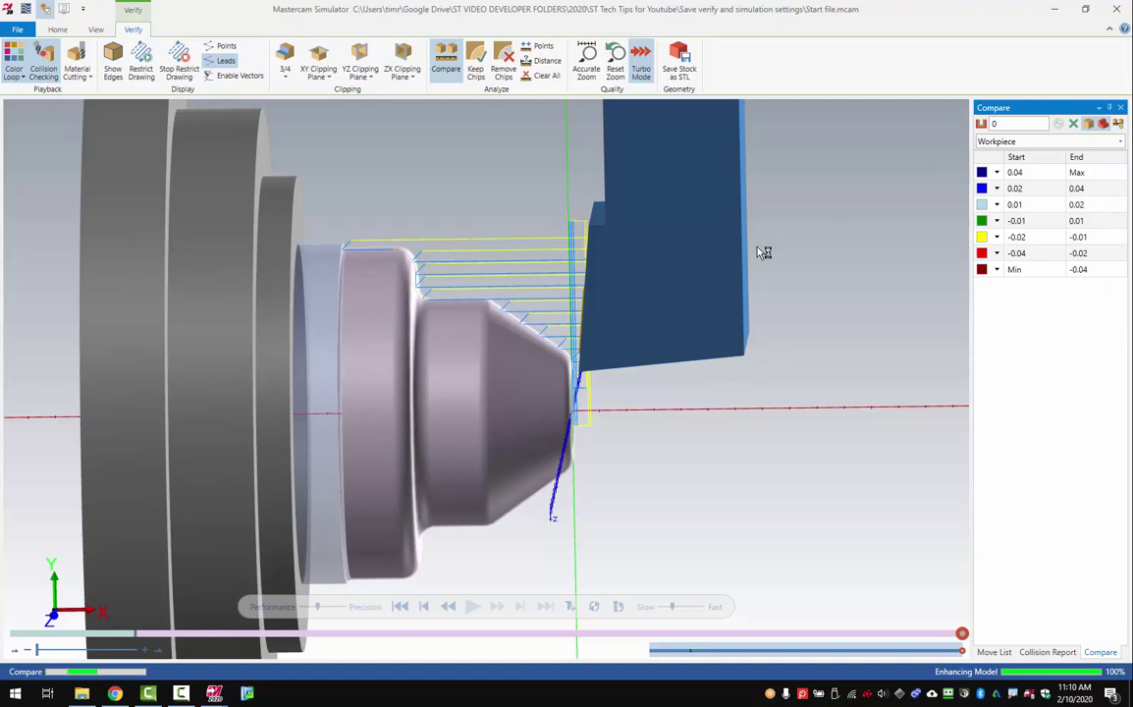
middle_click_drag(764, 252, 576, 278)
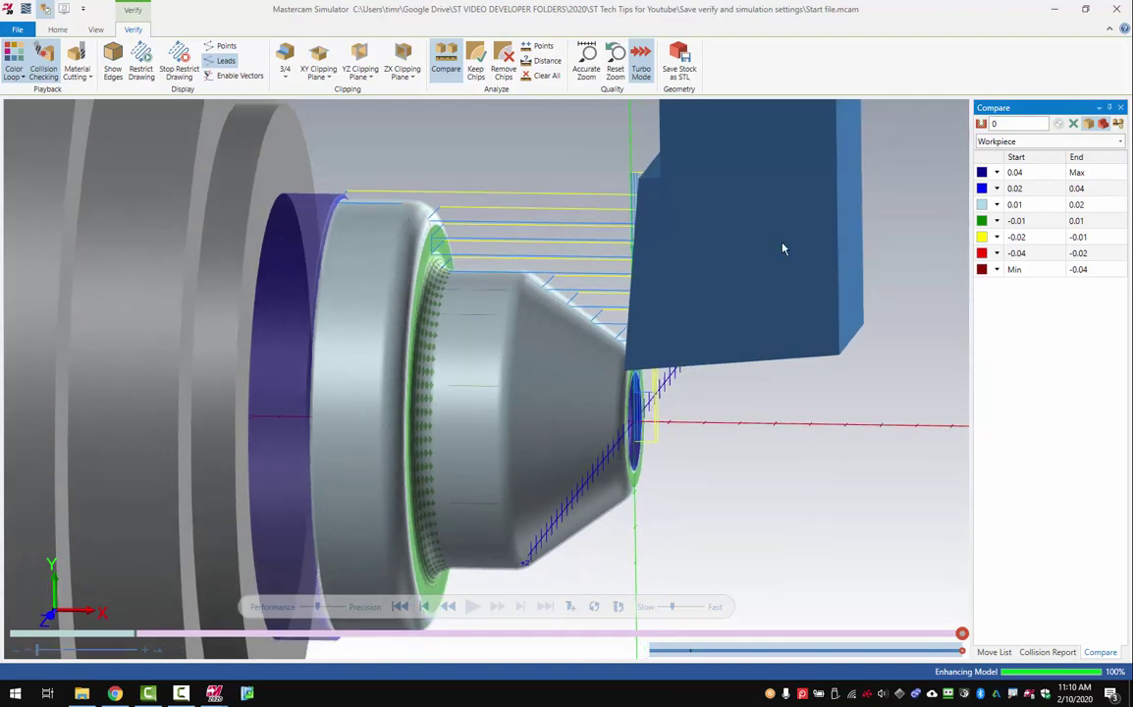
middle_click_drag(798, 335, 455, 259)
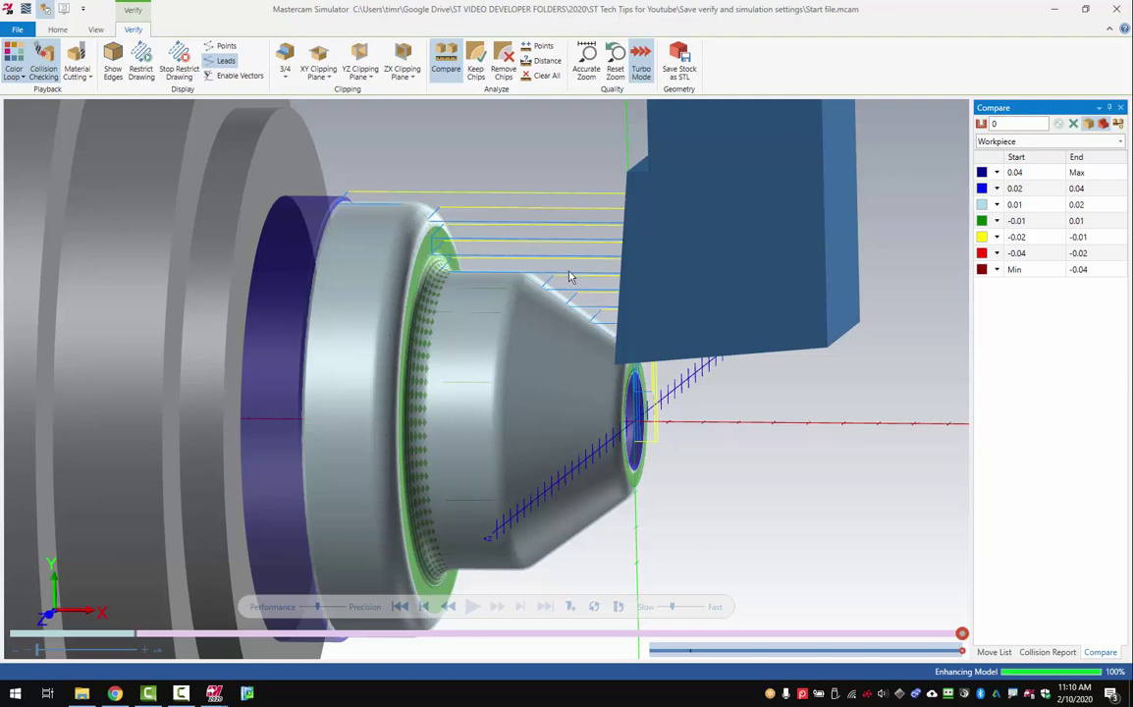
key("Left")
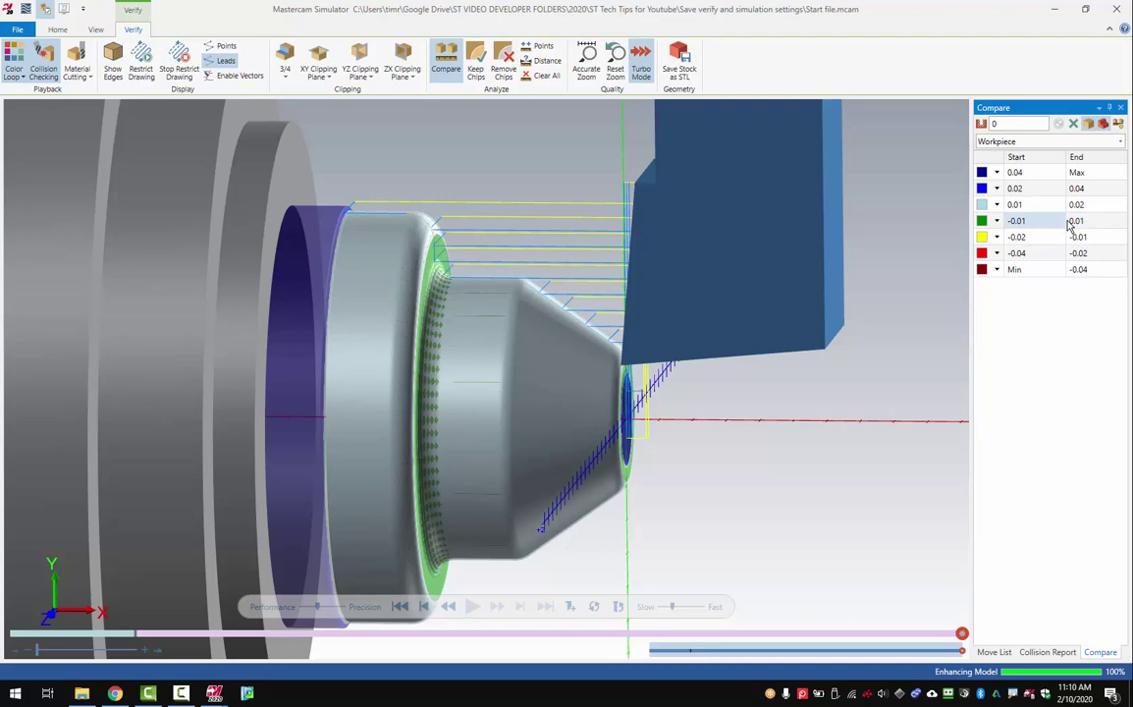
Set the compare tolerance to .002 and rerun the stock comparison with the updated ranges
left_click(1119, 125)
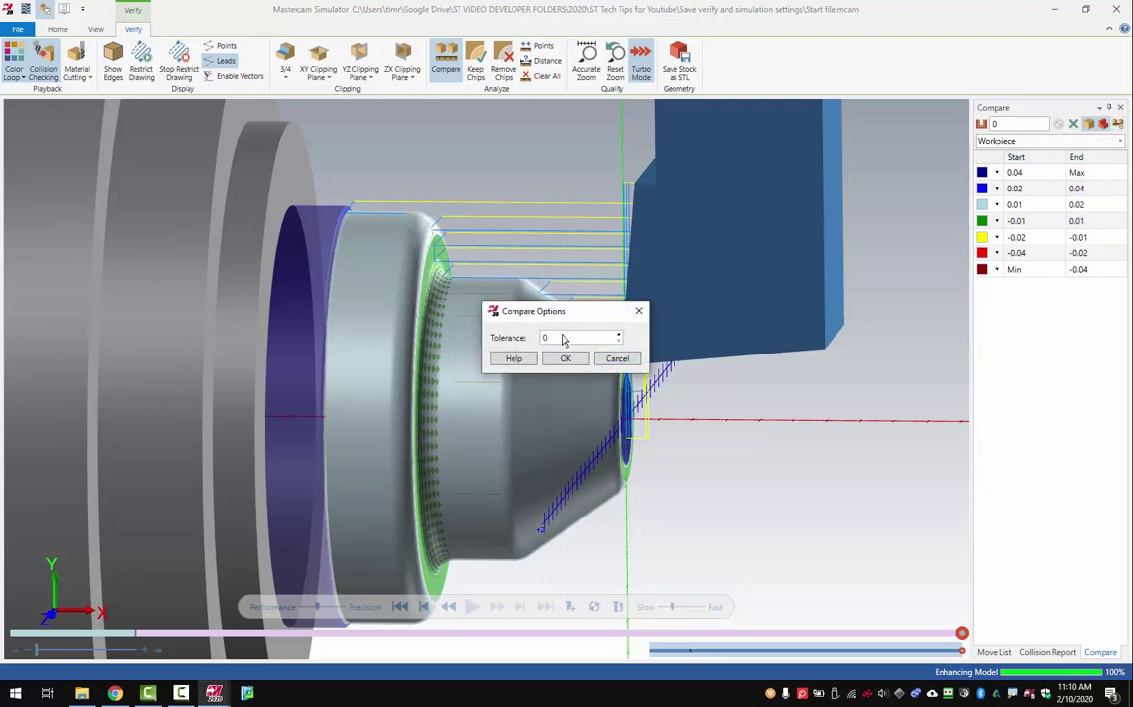
type(".002")
left_click(566, 359)
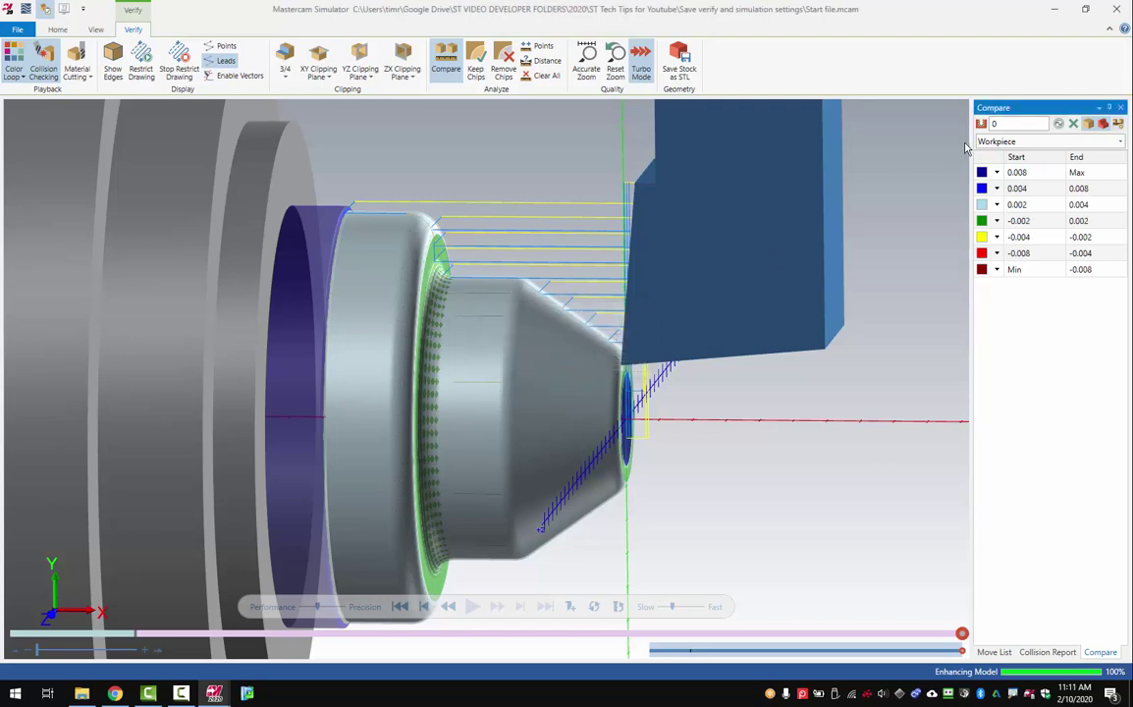
left_click(1019, 237)
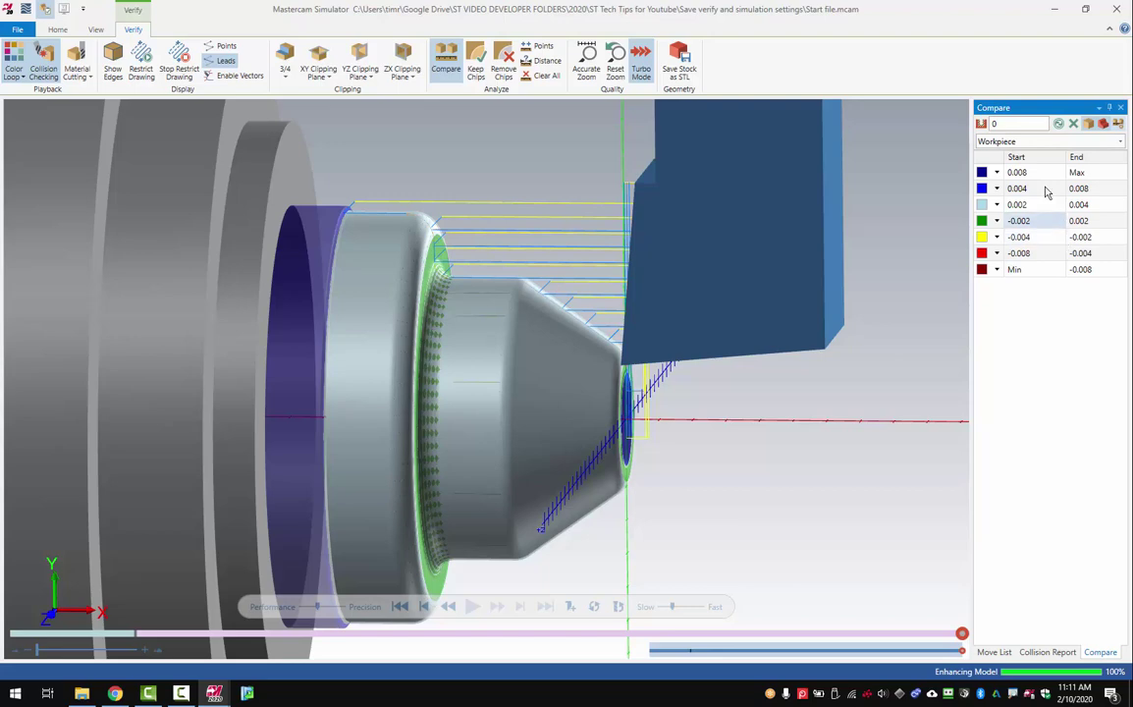
left_click(1058, 123)
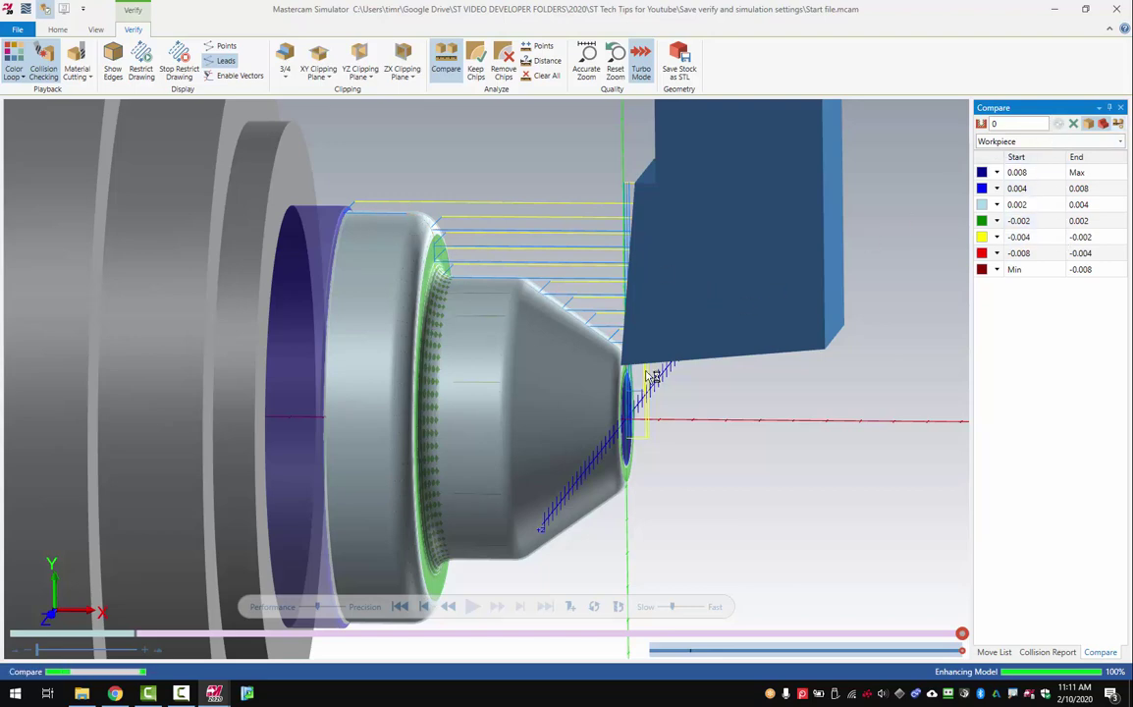
left_click(1033, 237)
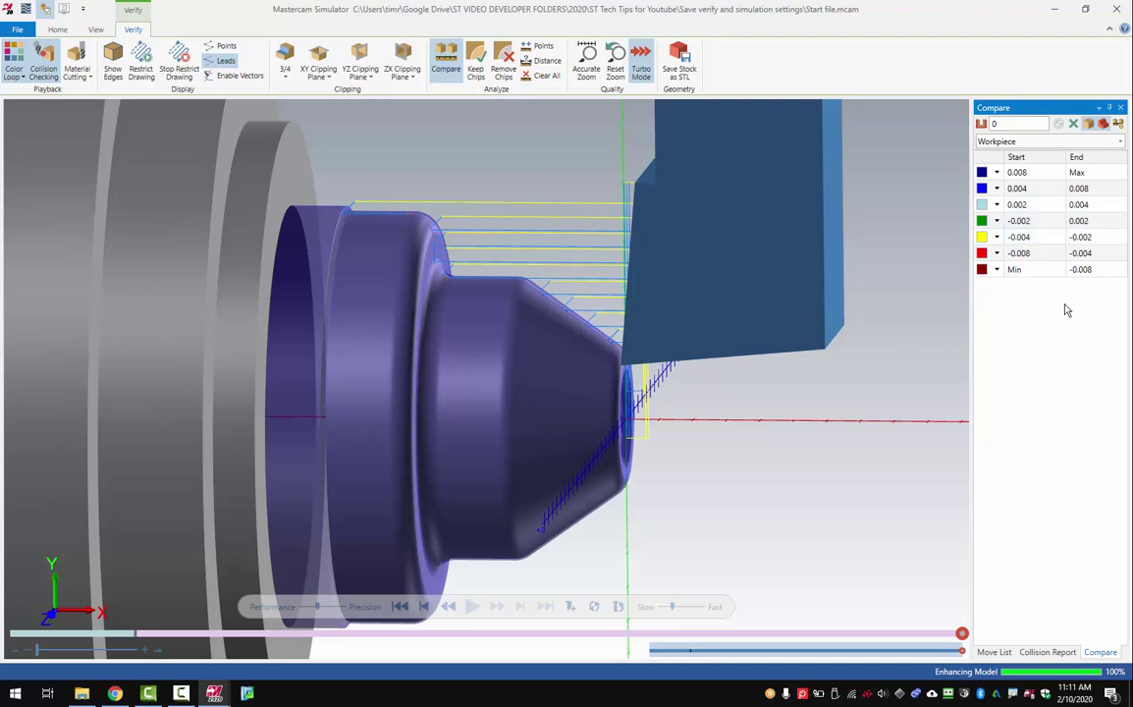
Close the simulator and minimise Mastercam to reach the My Mastercam 2020 > Mastercam folder in File Explorer
left_click(1114, 10)
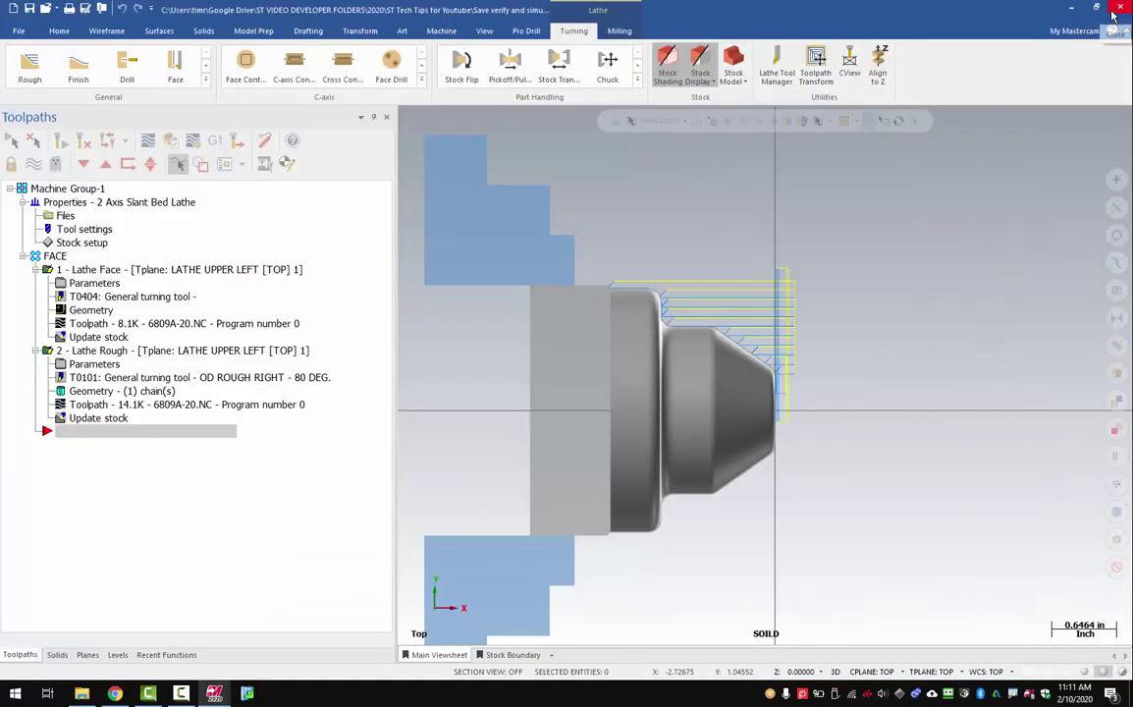
left_click(1071, 8)
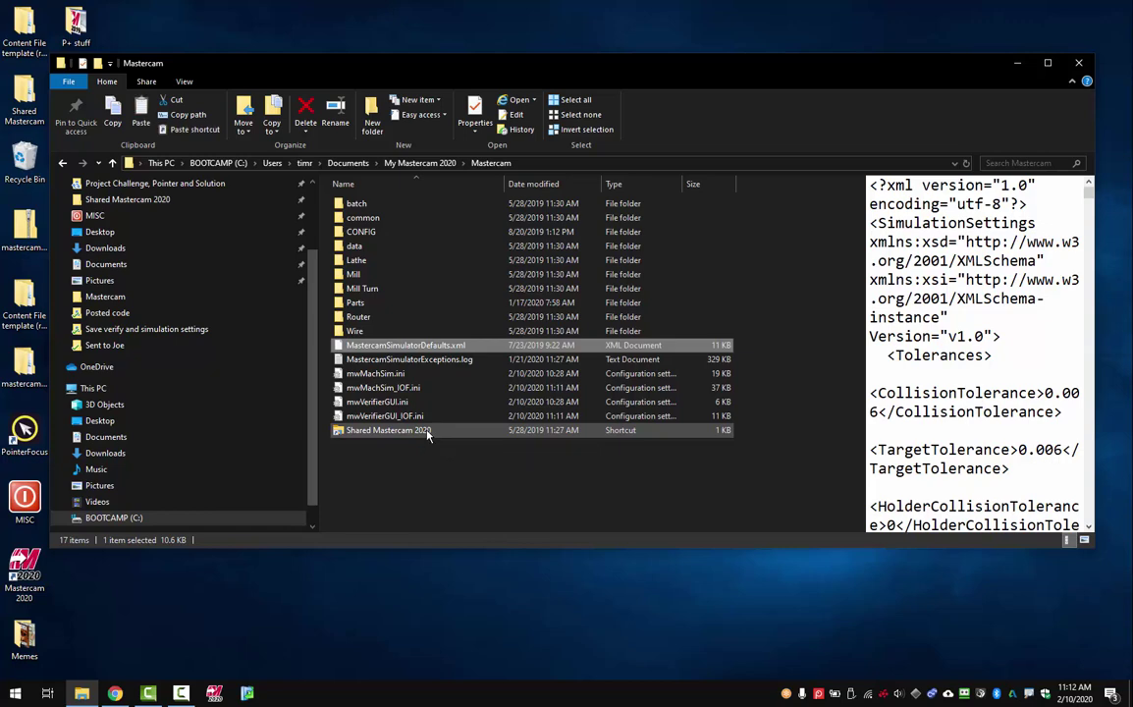
Duplicate MastercamSimulatorDefaults.xml in the same folder and rename the copy as MastercamSimulatorDefaults - Backup.xml
key("ctrl+v")
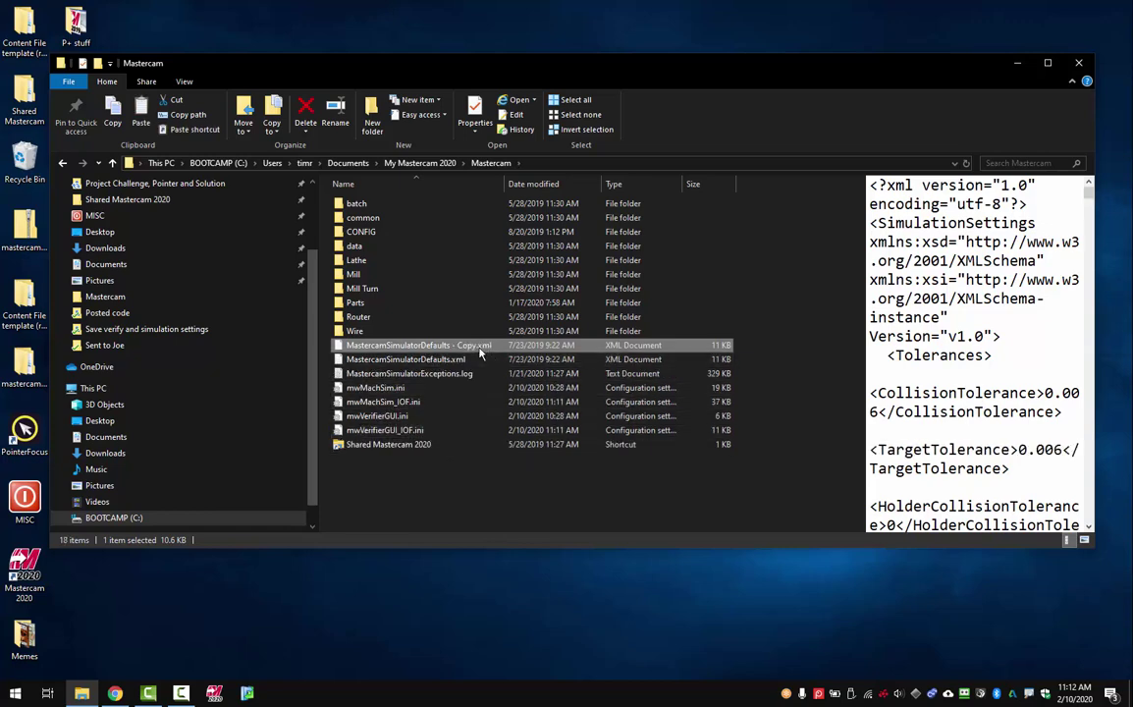
left_click(481, 349)
key("Right")
key("BackSpace")
key("BackSpace")
key("BackSpace")
key("BackSpace")
type("Backup")
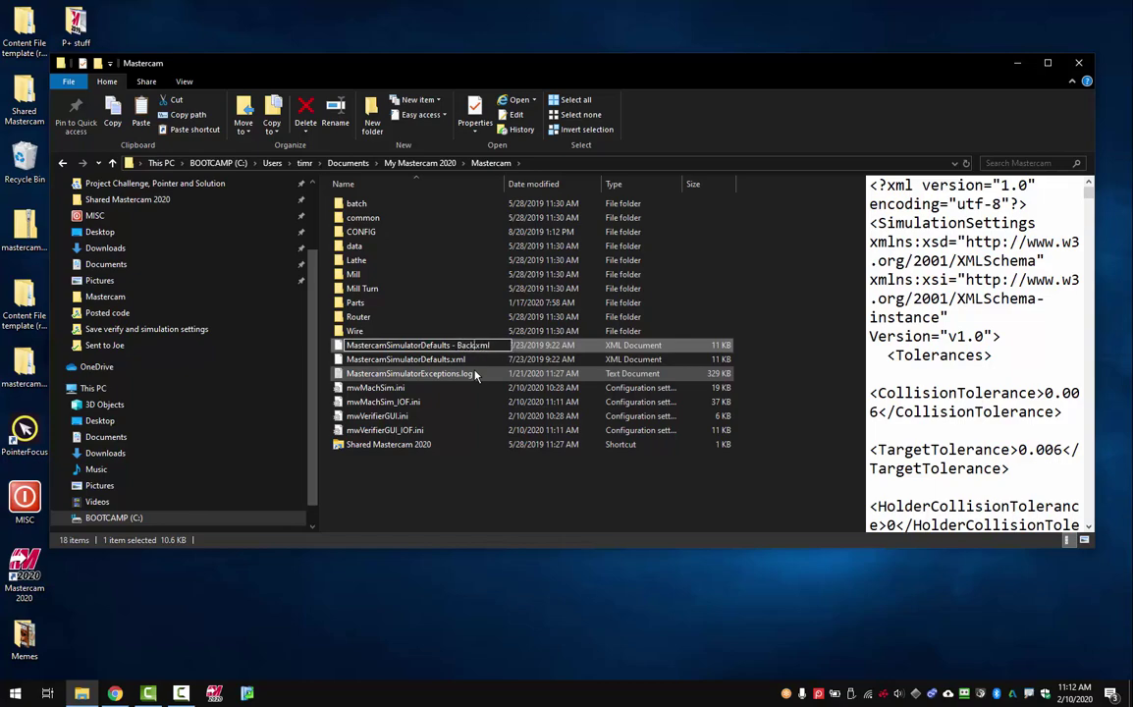
key("Return")
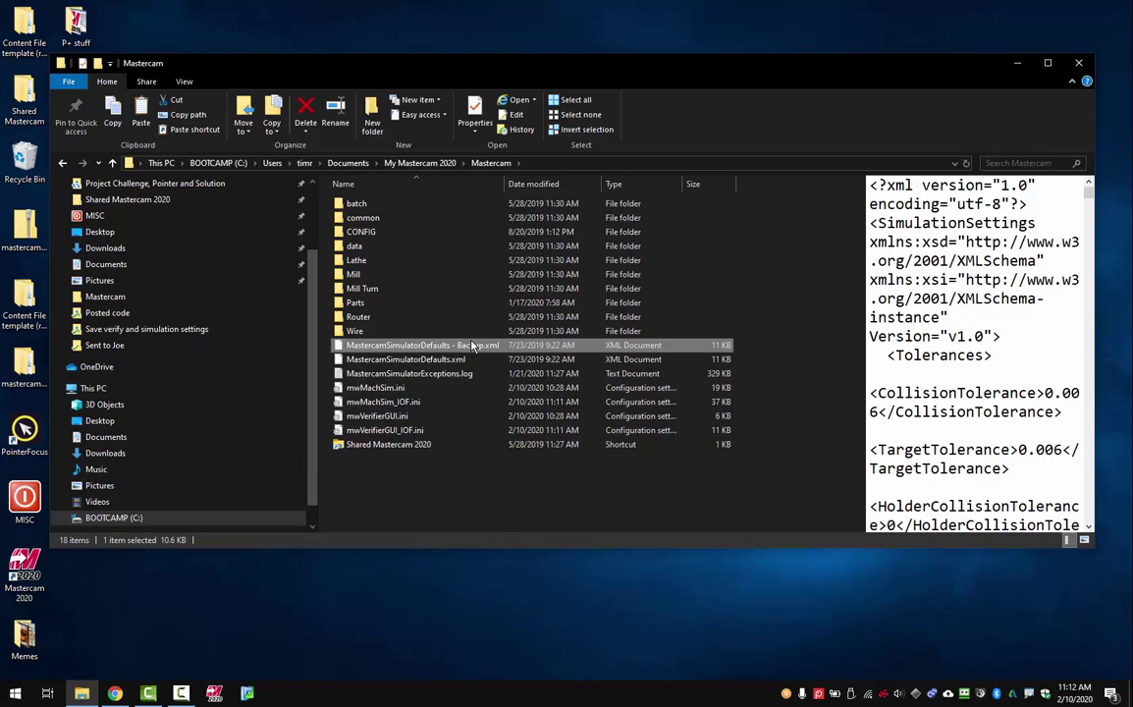
Open the original MastercamSimulatorDefaults.xml in Notepad
left_click(434, 361)
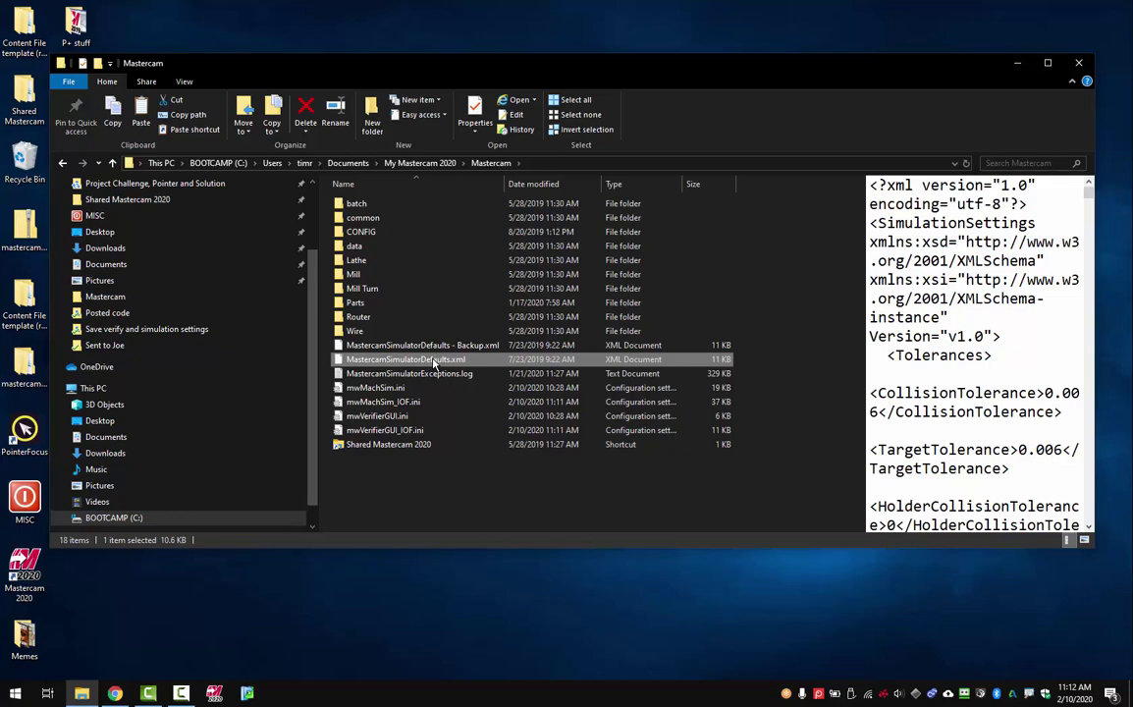
right_click(433, 360)
mouse_move(559, 434)
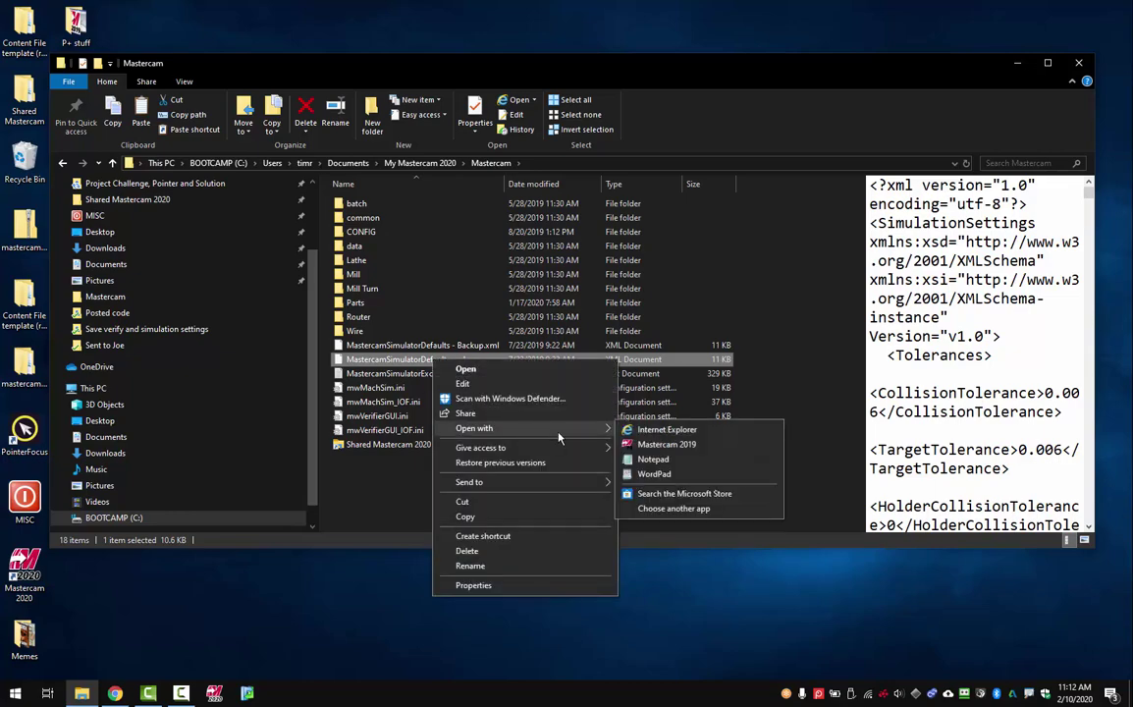
left_click(652, 460)
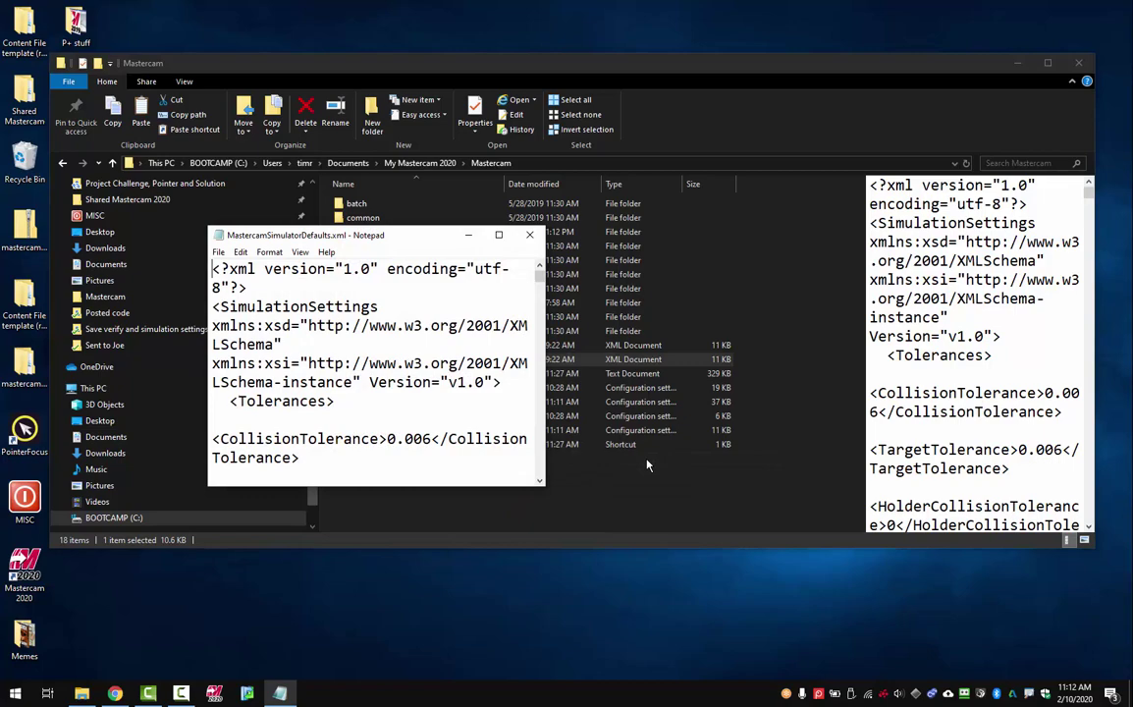
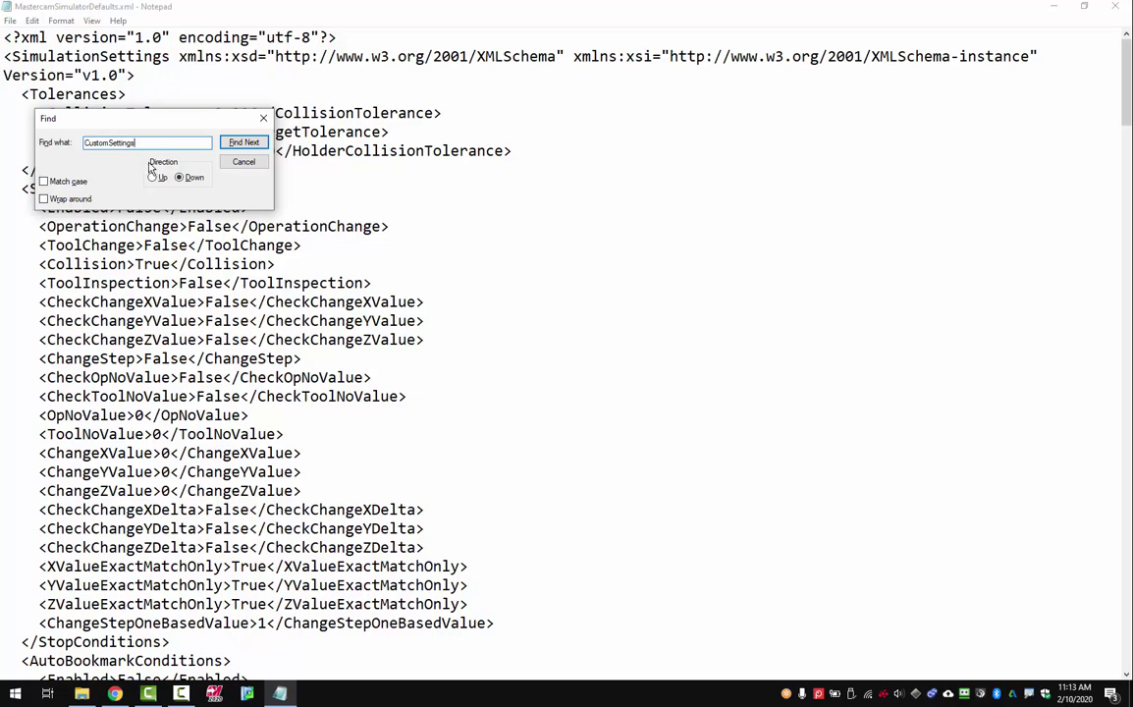
Find CustomSettings in the file and bring the StockCompareColors end values below it into view
left_click(241, 149)
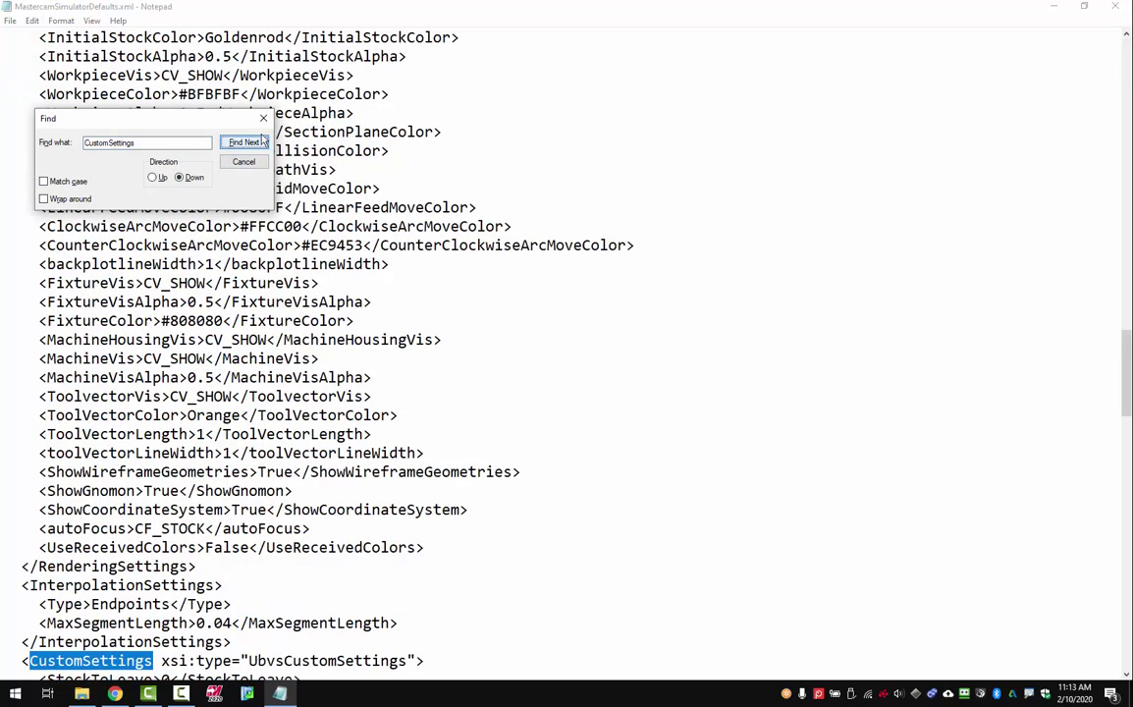
left_click(263, 118)
scroll(195, 578, "down", 5)
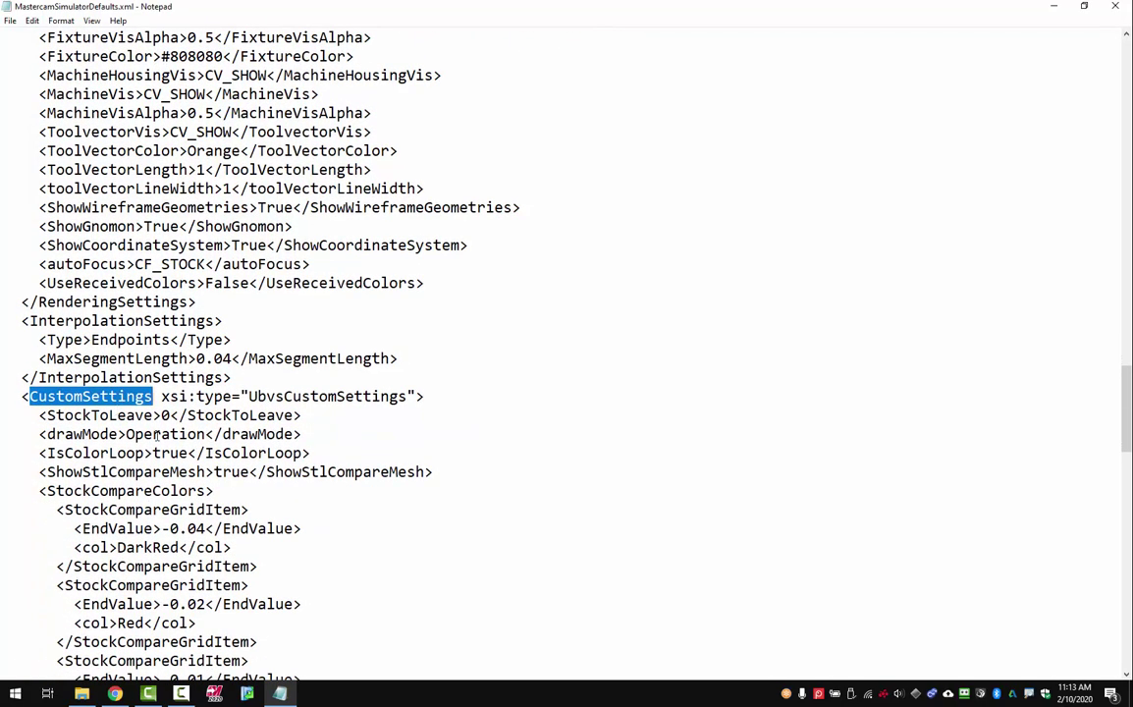
scroll(142, 397, "down", 4)
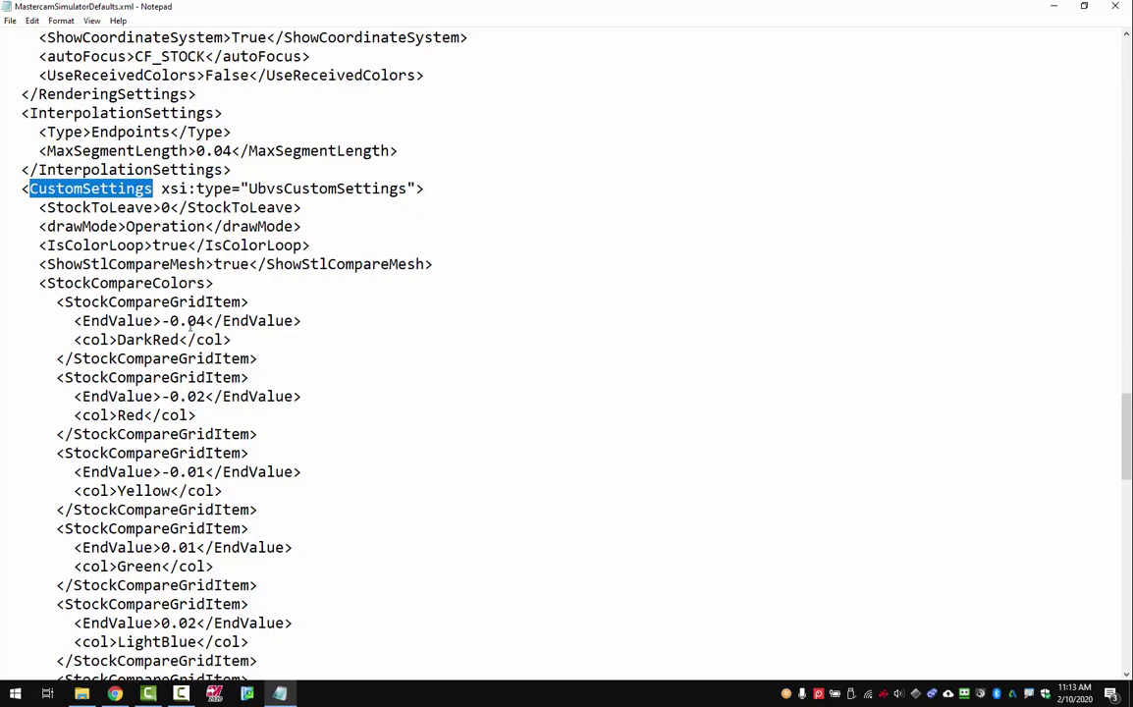
left_click(183, 321)
scroll(177, 314, "down", 1)
scroll(177, 316, "down", 2)
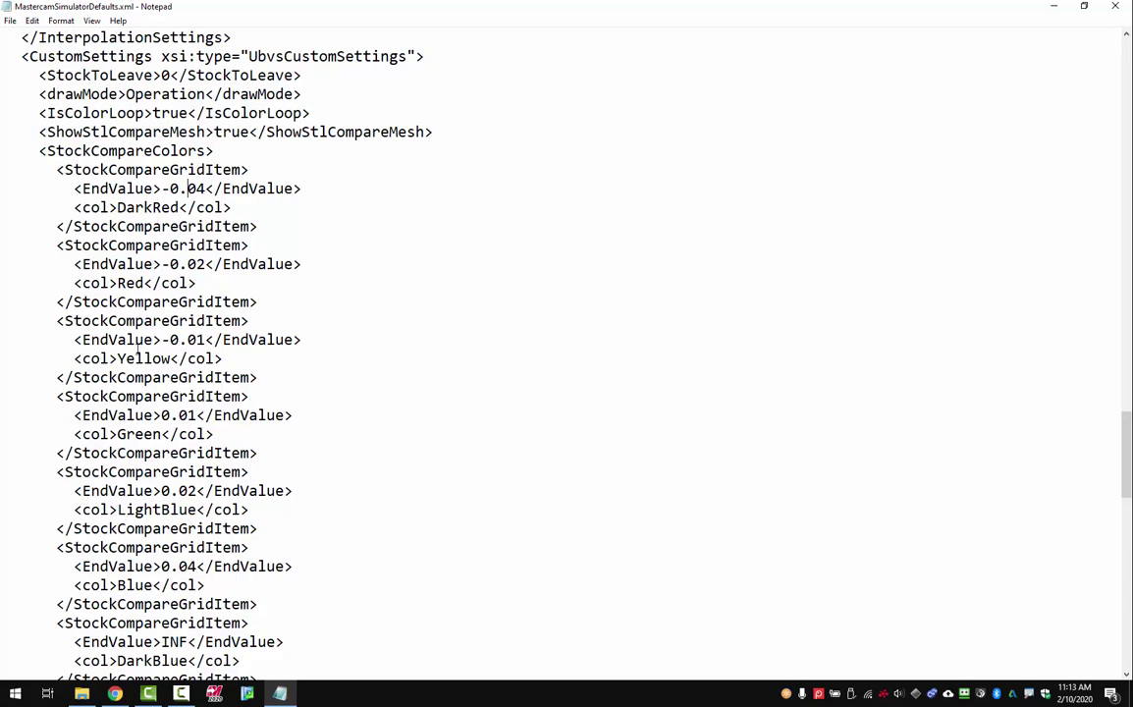
Set the EndValue of the Green compare item to 0.002 and of the Yellow item to -0.002
left_click(135, 434)
left_click(159, 434)
key("BackSpace")
type("02")
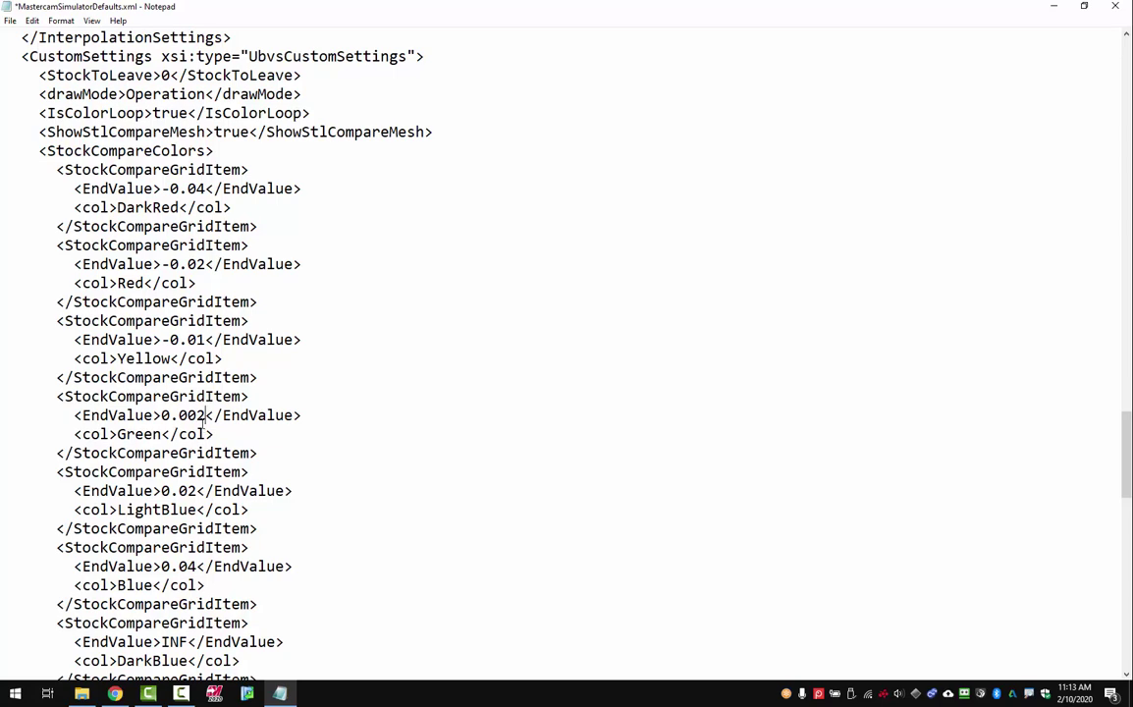
left_click(208, 341)
key("BackSpace")
type("02")
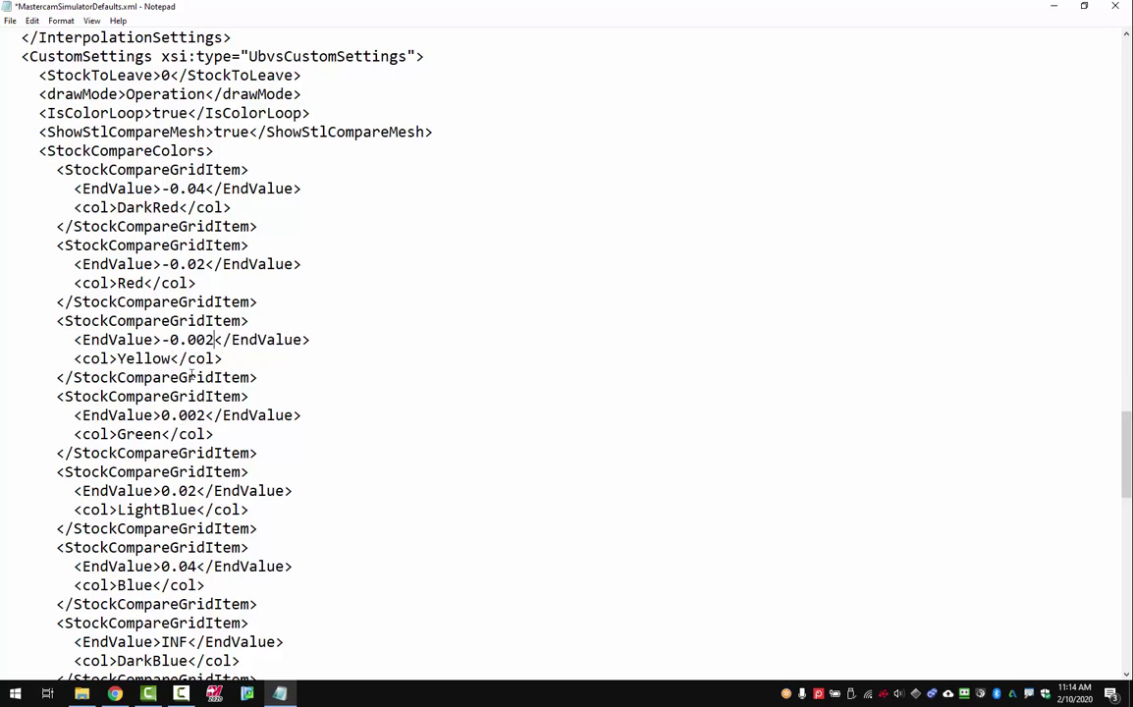
Set the EndValue of the Red compare item to -0.004 and of the DarkRed item to -0.008
left_click(204, 264)
key("BackSpace")
type("04")
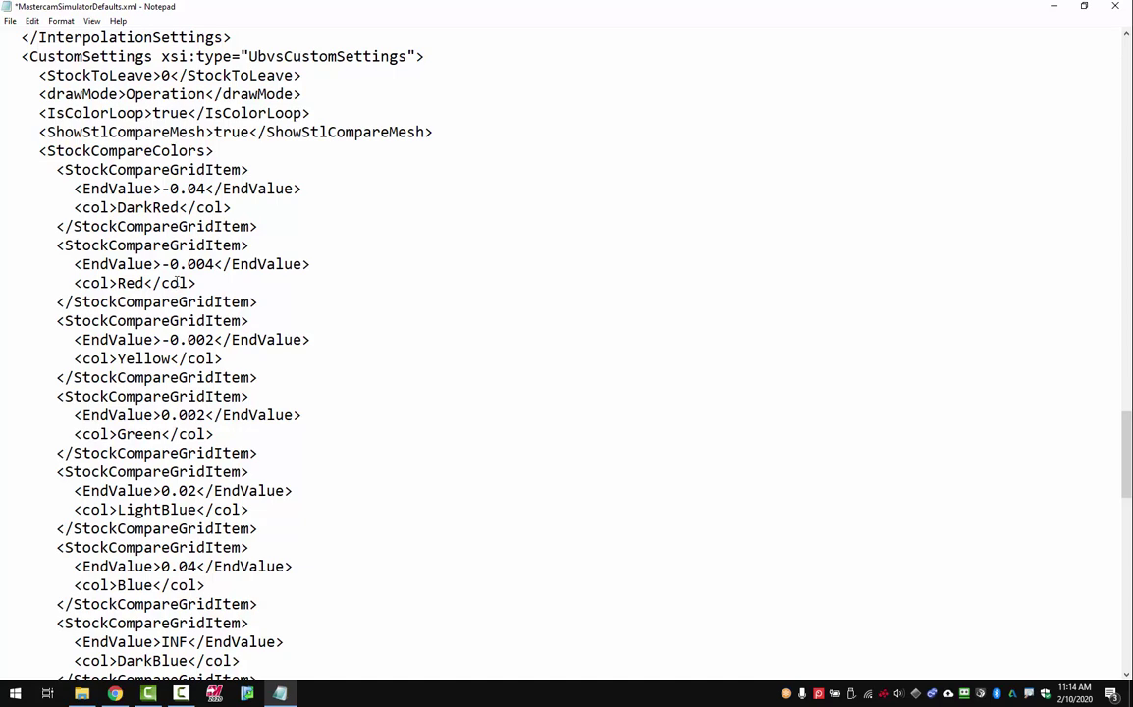
left_click(204, 189)
key("BackSpace")
type("08")
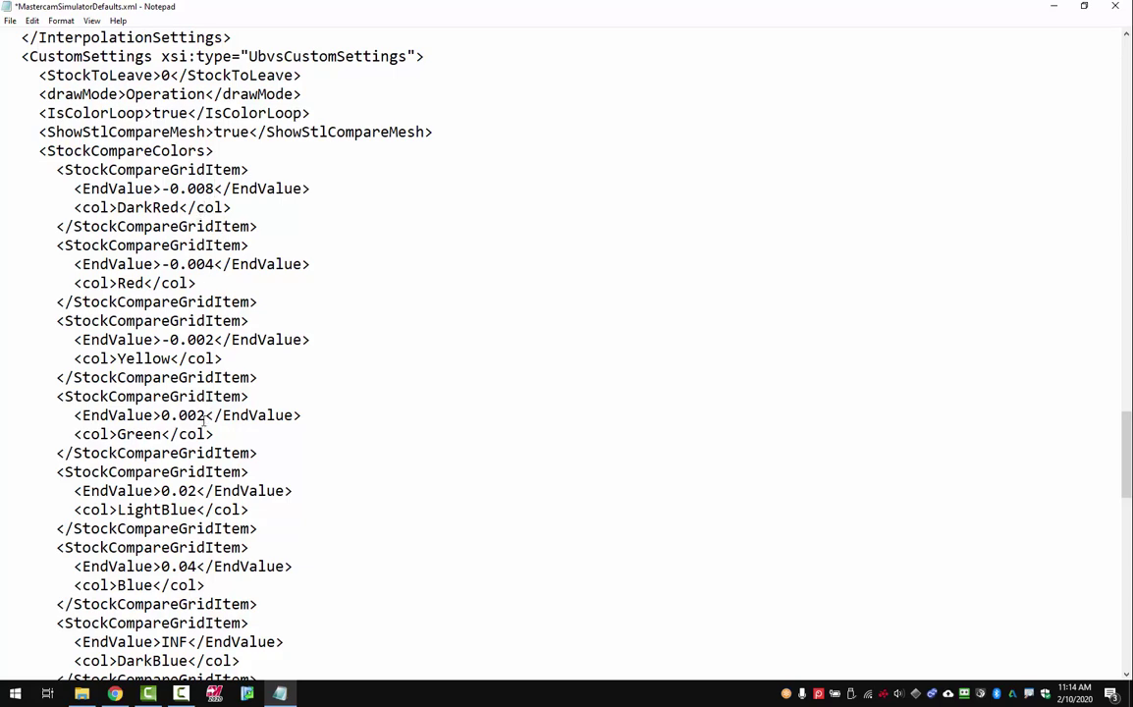
Set the EndValue of the LightBlue compare item to 0.004 and of the Blue item to 0.008
left_click(197, 490)
key("BackSpace")
type("04")
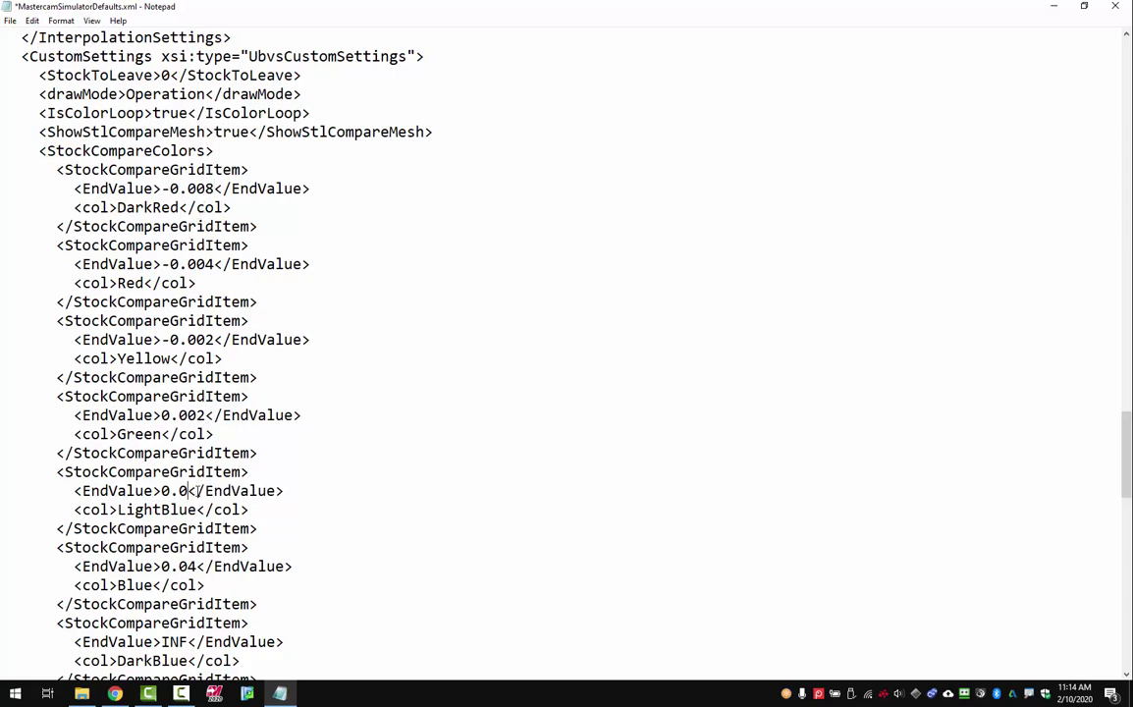
left_click(198, 567)
key("BackSpace")
type("08")
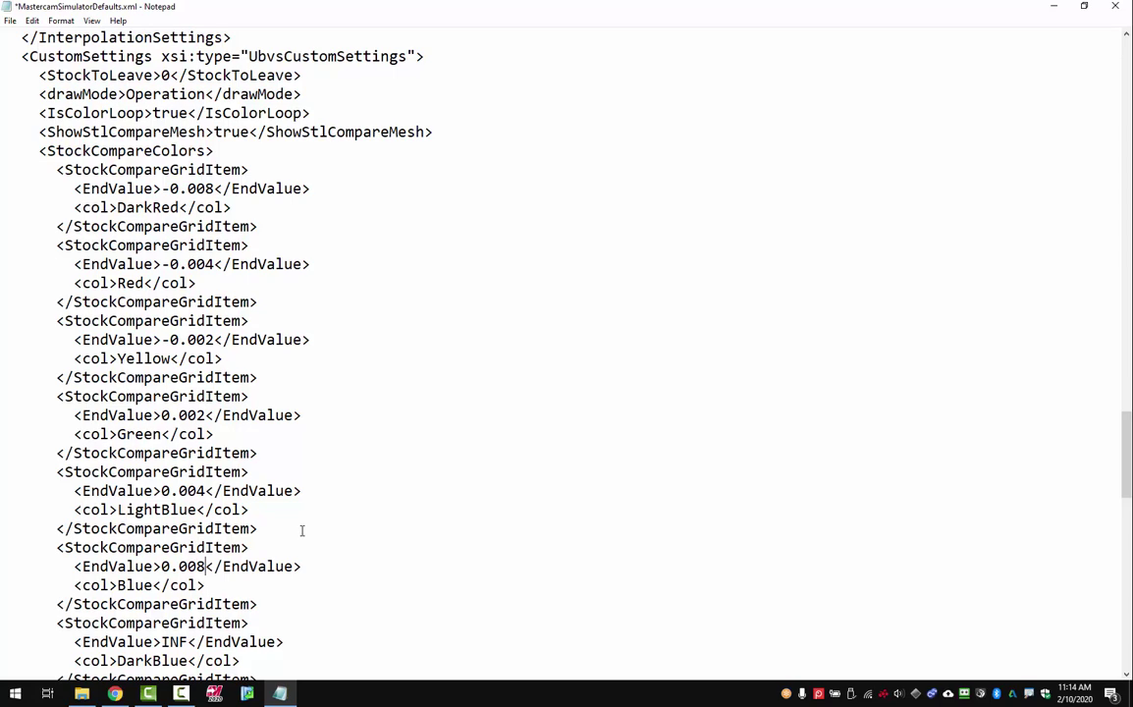
Save the edited MastercamSimulatorDefaults.xml and return to Mastercam
scroll(322, 510, "down", 1)
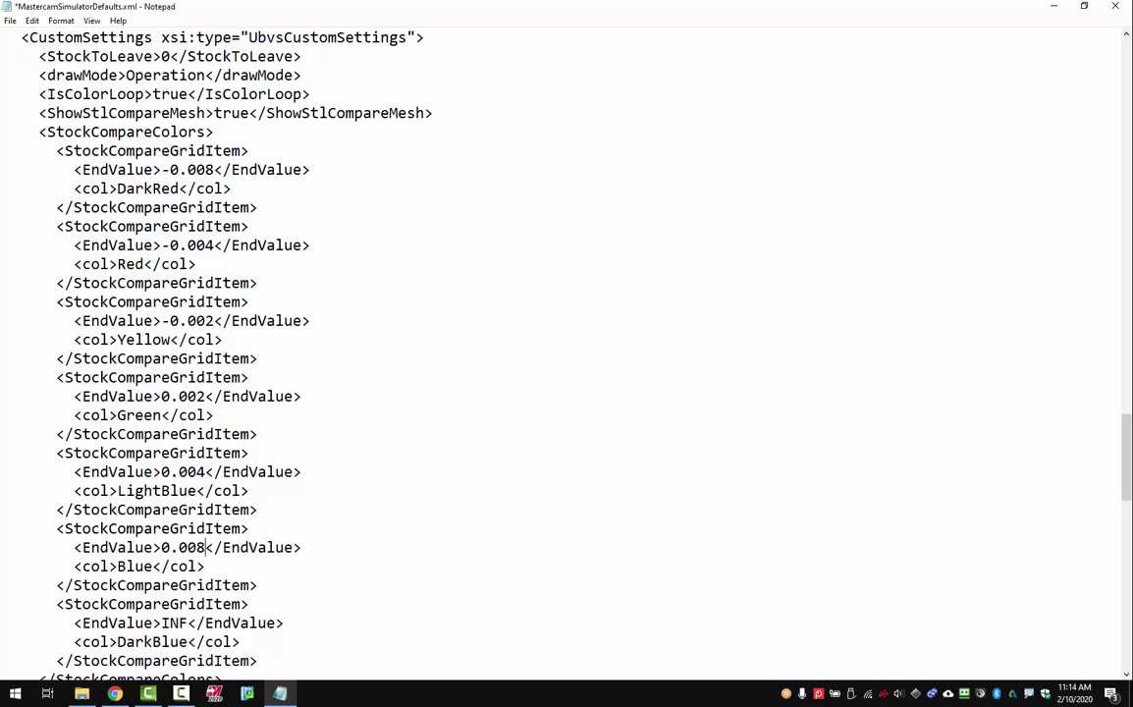
left_click(9, 20)
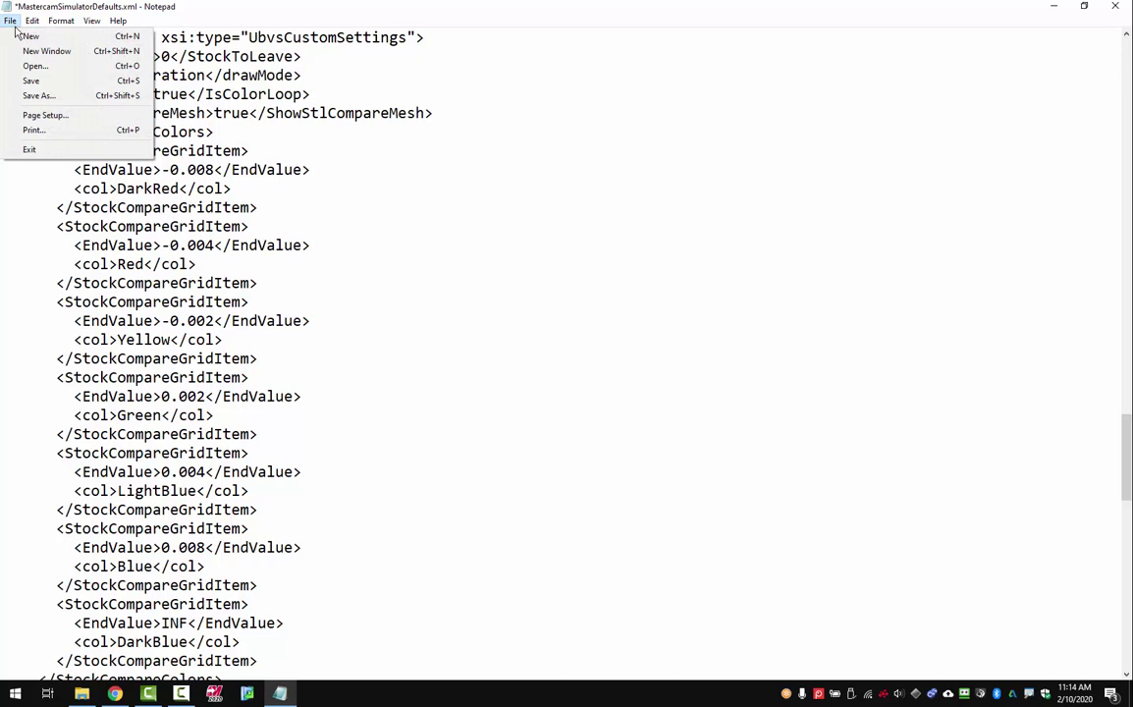
left_click(25, 82)
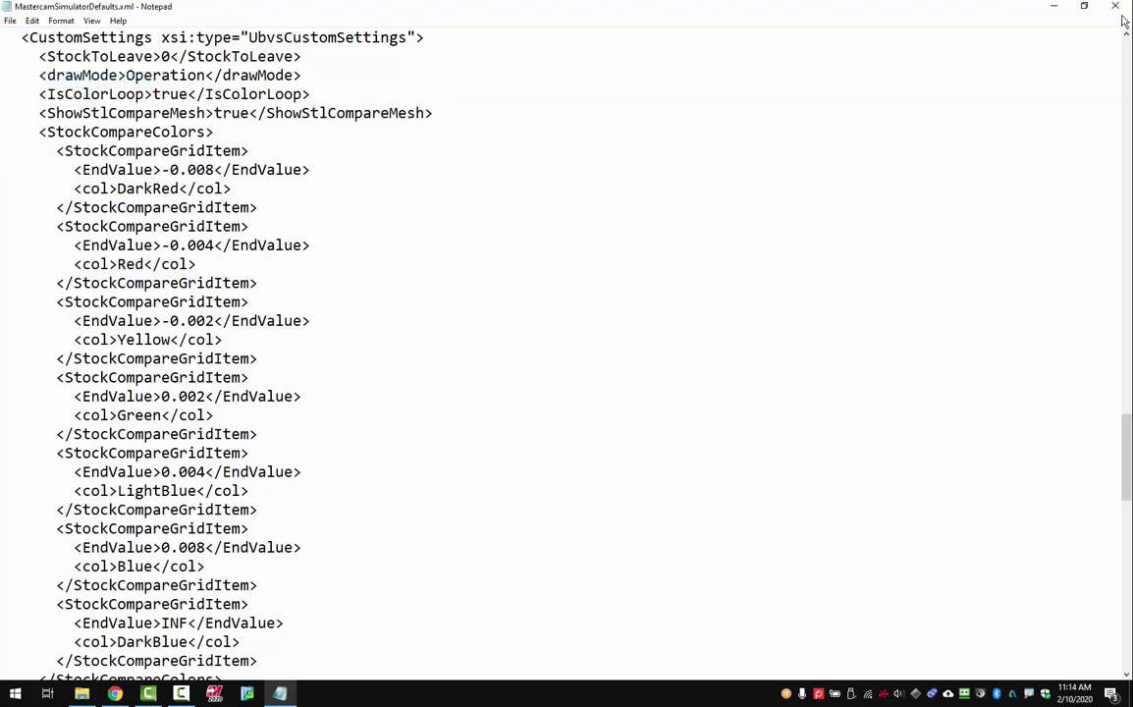
left_click(1054, 6)
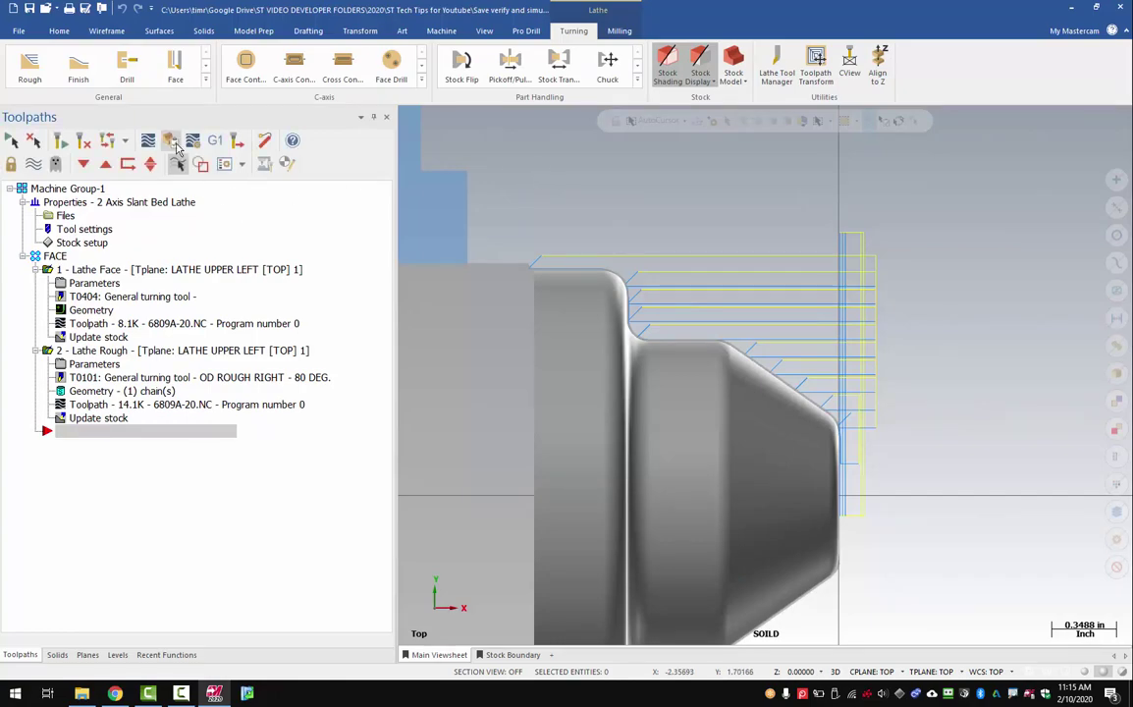
Verify the lathe operations in Mastercam Simulator and display the Compare tolerance table
left_click(171, 141)
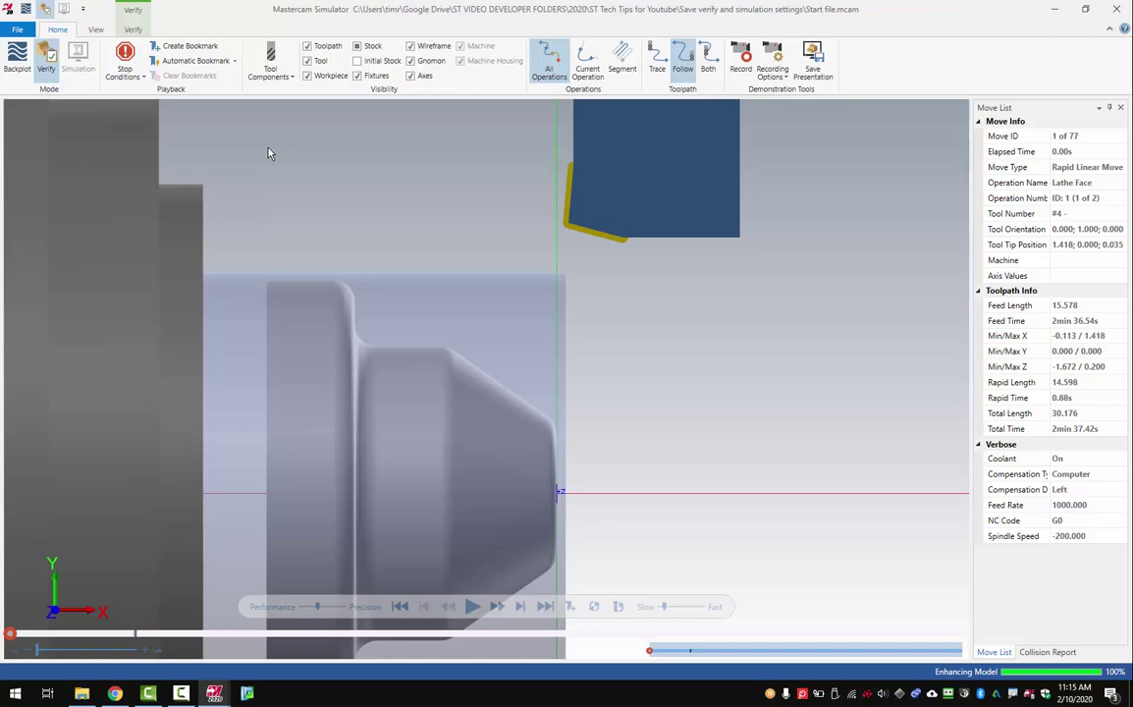
left_click(134, 30)
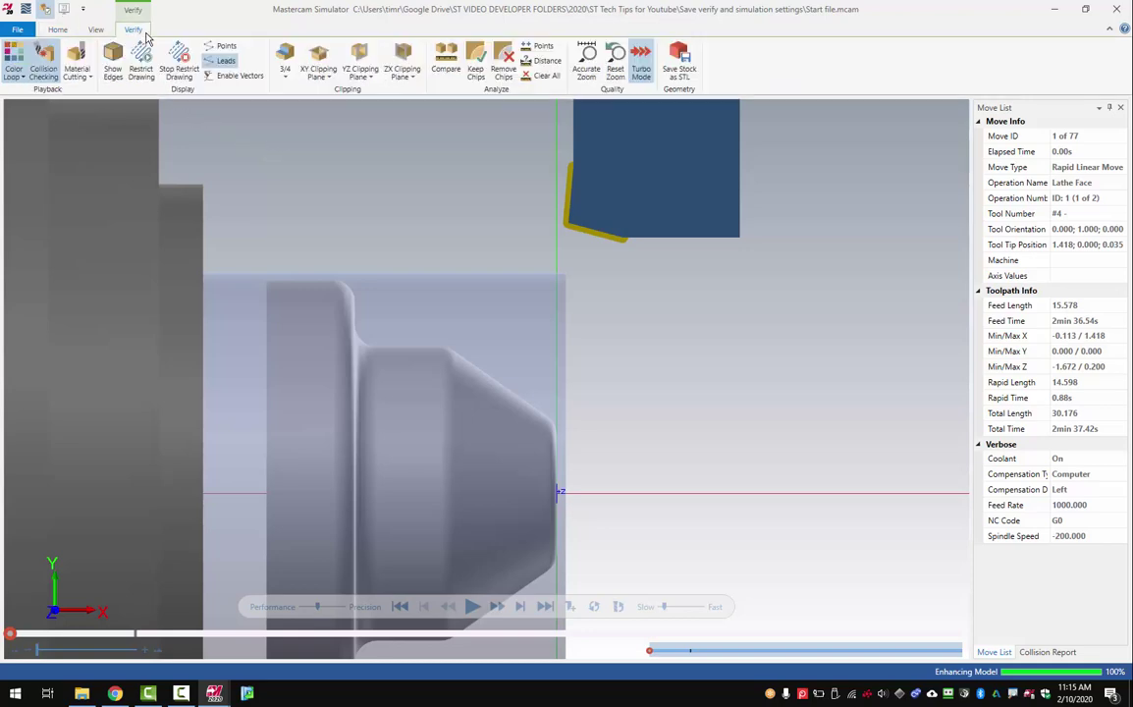
left_click(445, 61)
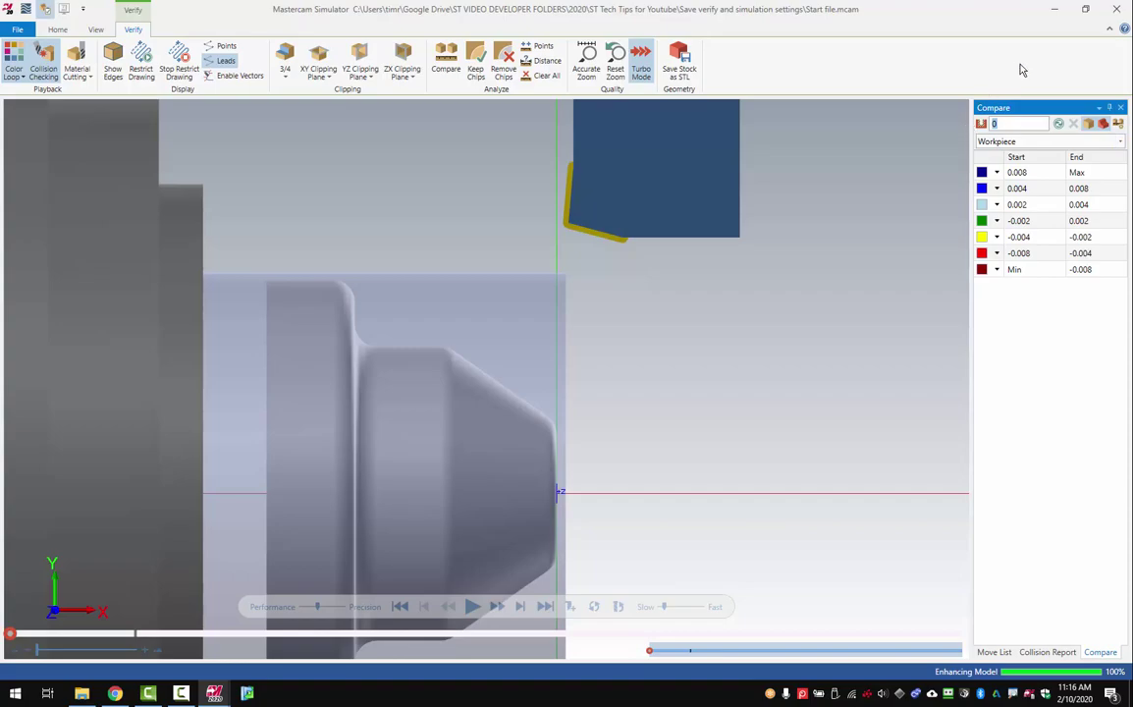
Go back to the Mastercam folder in File Explorer and reopen MastercamSimulatorDefaults.xml in a maximized Notepad window
left_click(1055, 9)
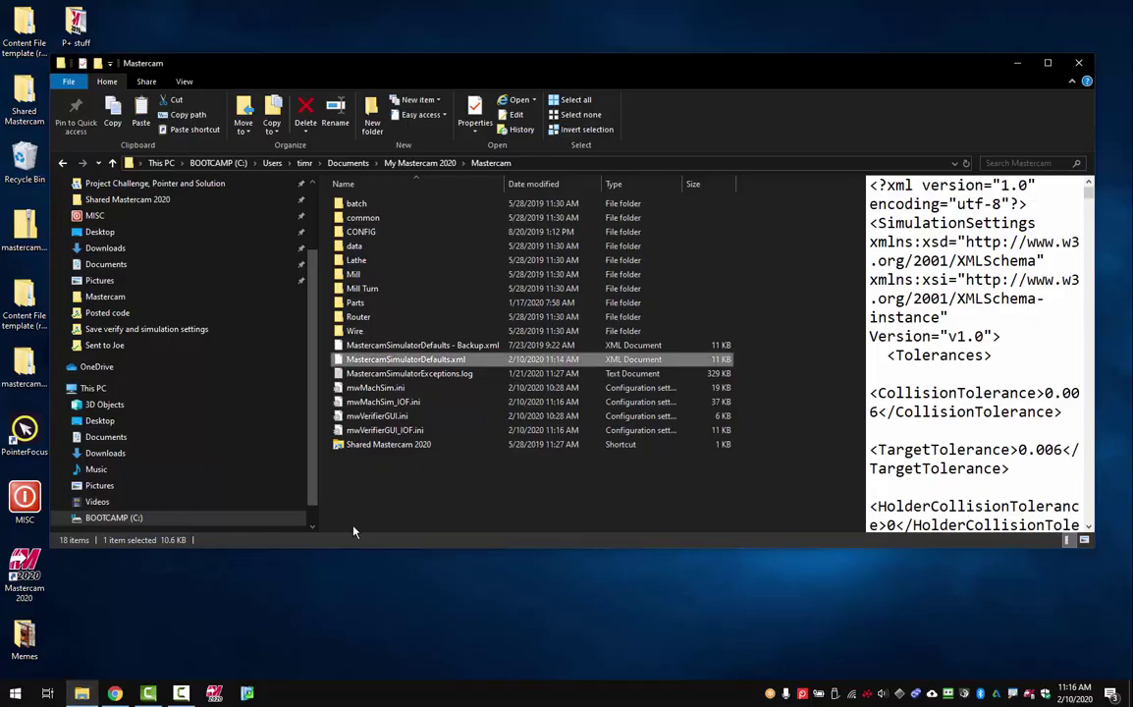
right_click(417, 365)
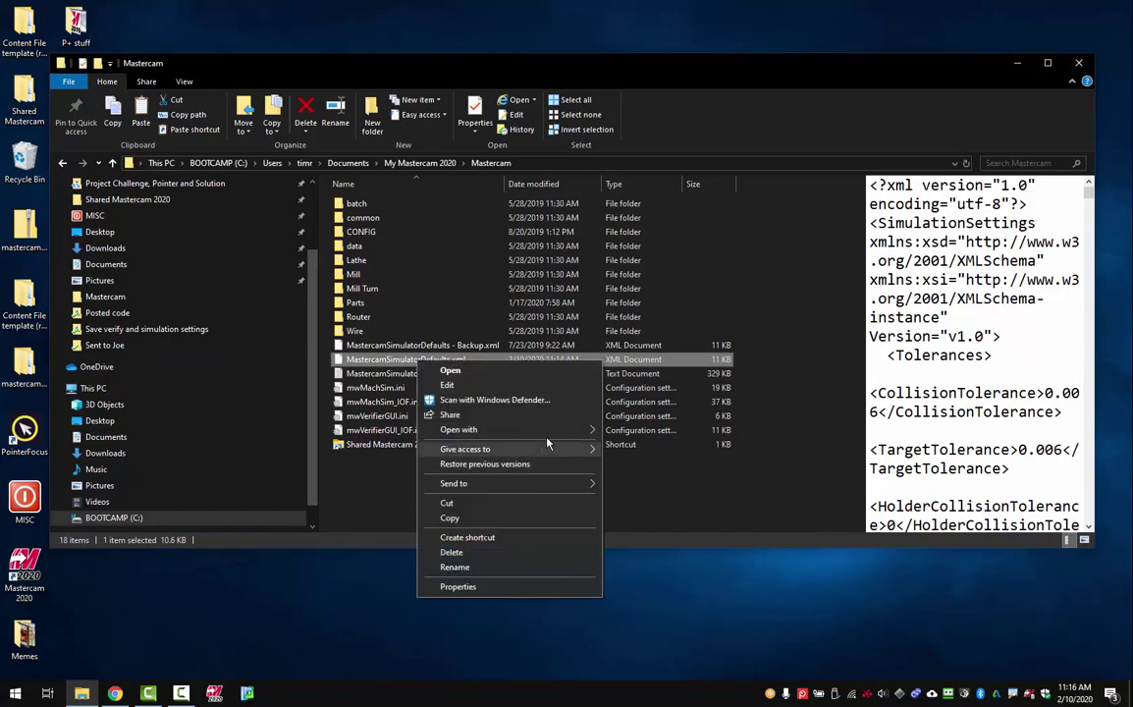
mouse_move(555, 435)
left_click(638, 461)
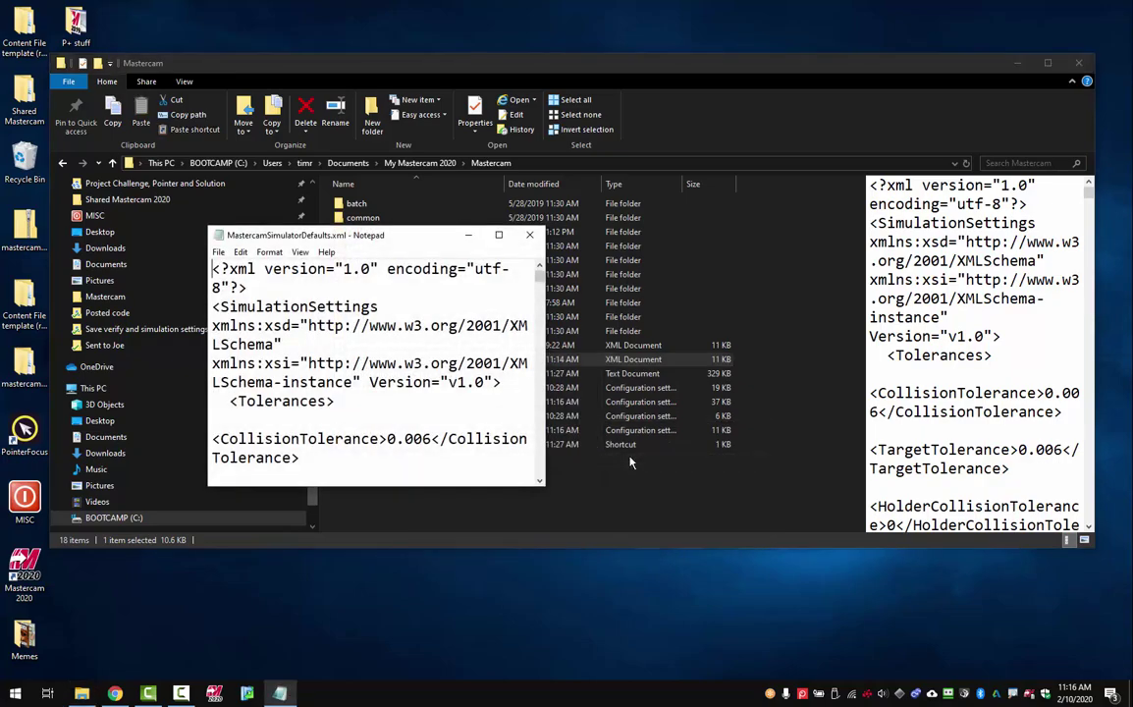
left_click(499, 236)
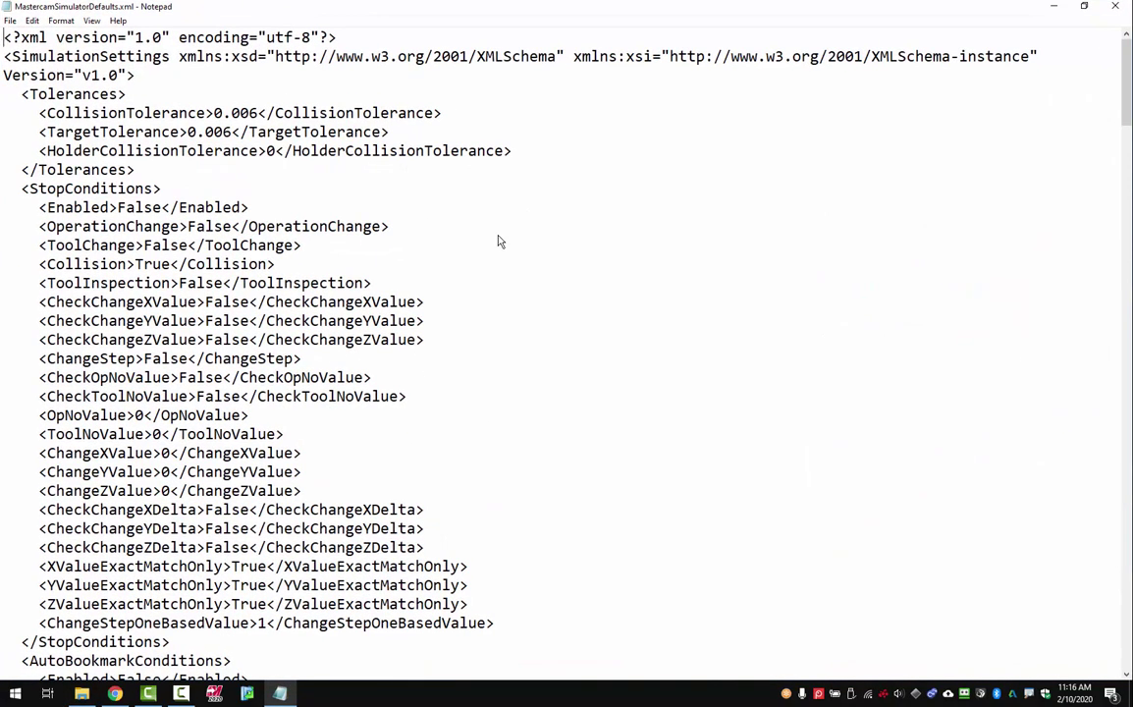
Find CustomSettings in the file and bring the full StockCompareColors section below it into view
key("ctrl+f")
key("Return")
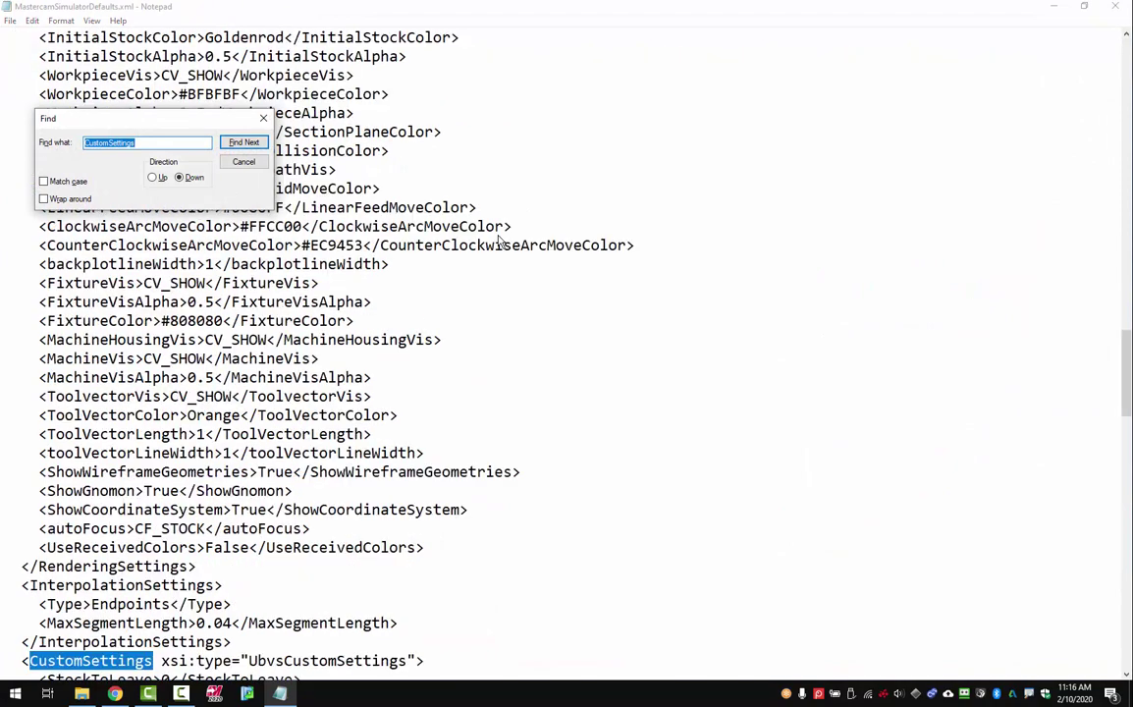
left_click(263, 119)
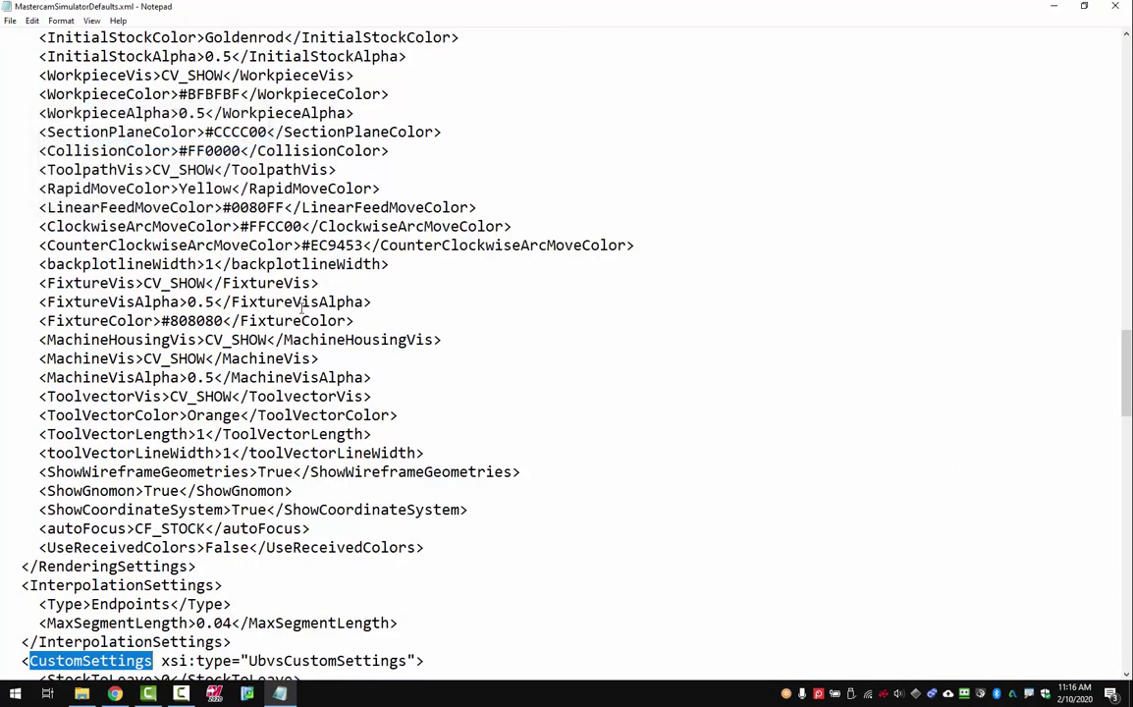
scroll(307, 322, "down", 9)
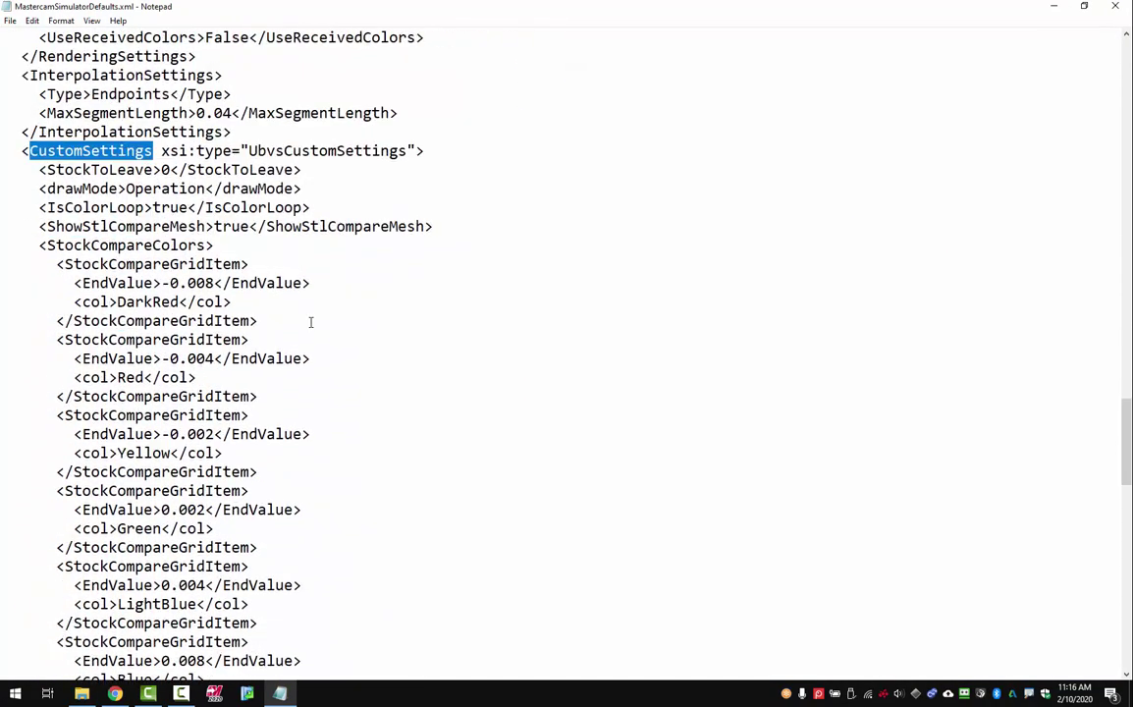
scroll(360, 319, "down", 2)
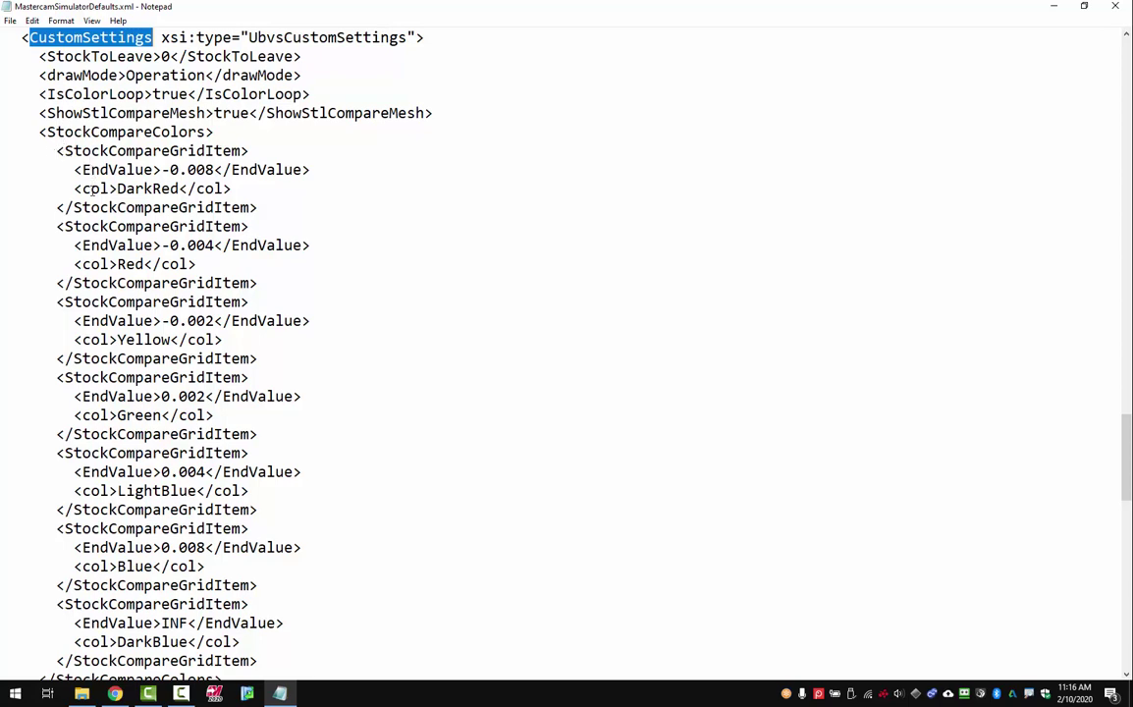
Copy the whole Green StockCompareGridItem block and paste it twice on new lines directly below the original
left_click(69, 206)
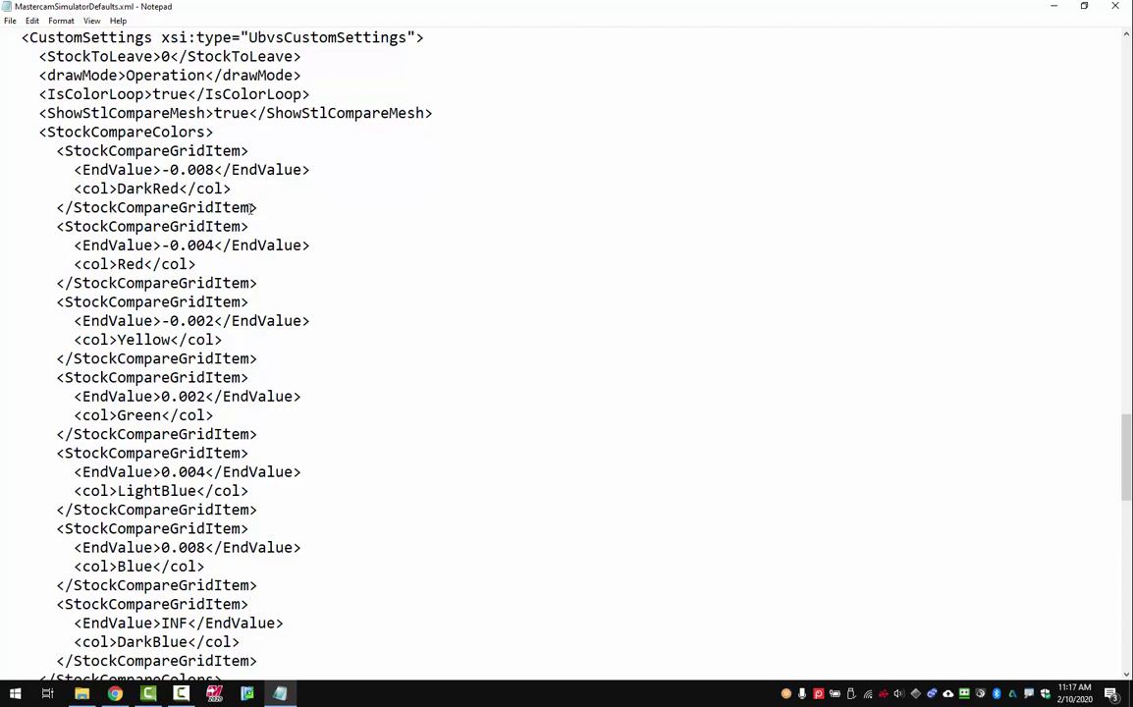
key("End")
left_click_drag(257, 434, 57, 377)
key("ctrl+c")
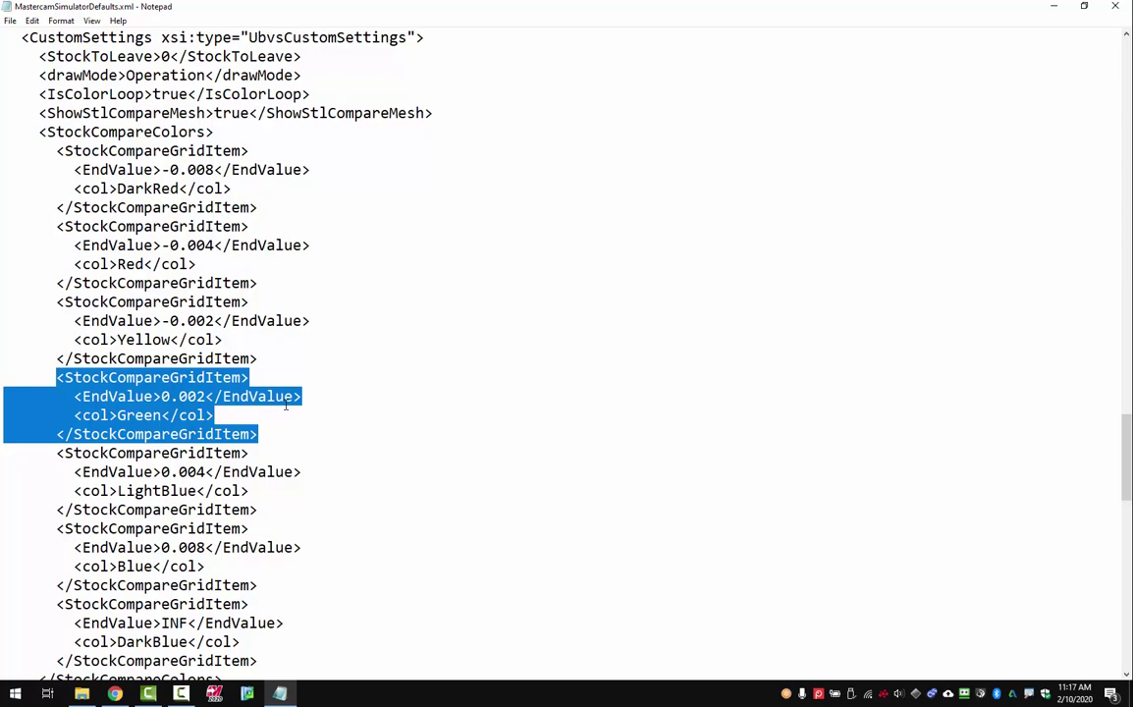
left_click(269, 433)
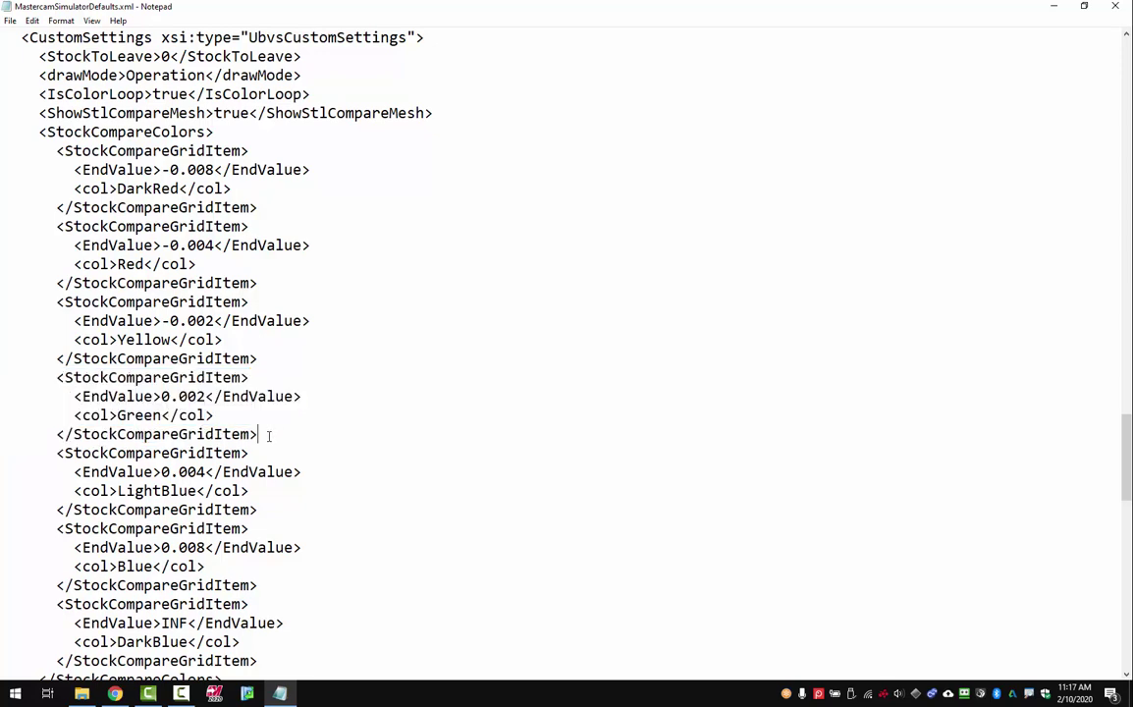
key("Return")
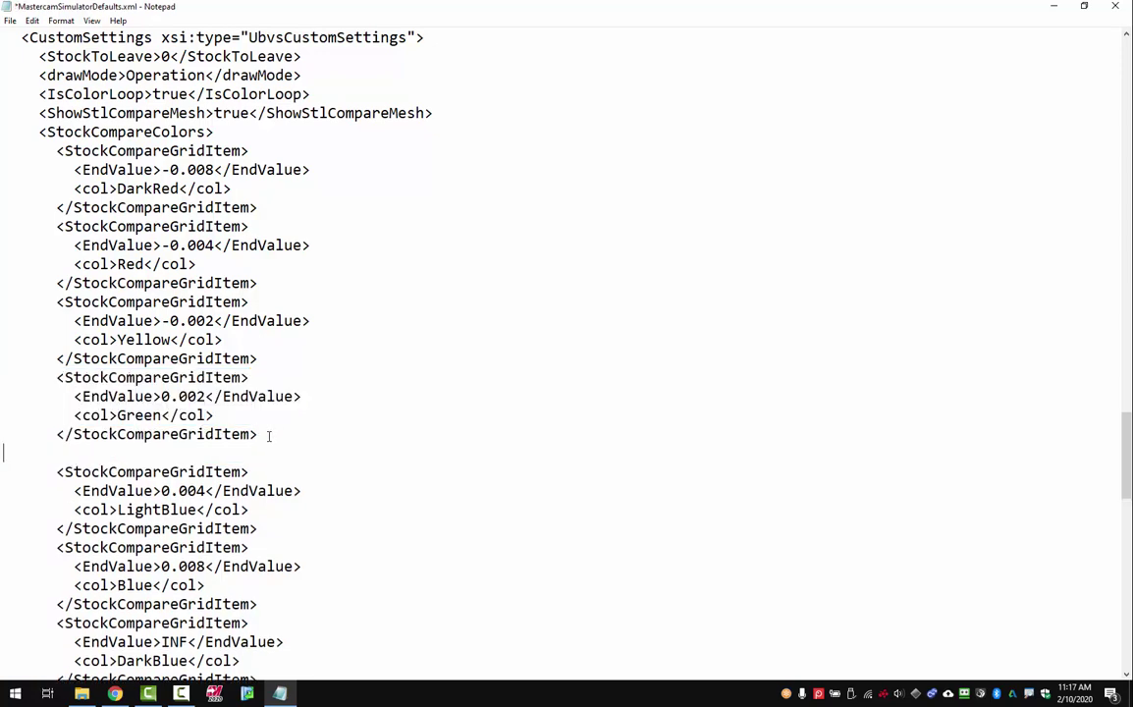
key("ctrl+v")
key("Return")
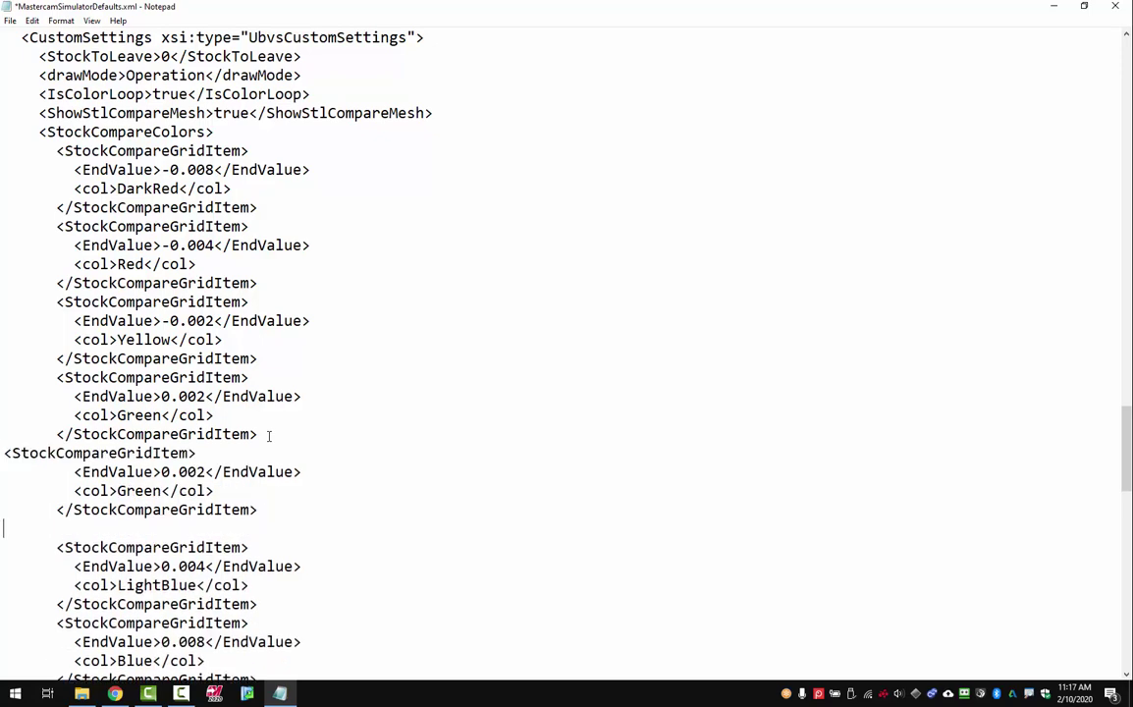
key("ctrl+v")
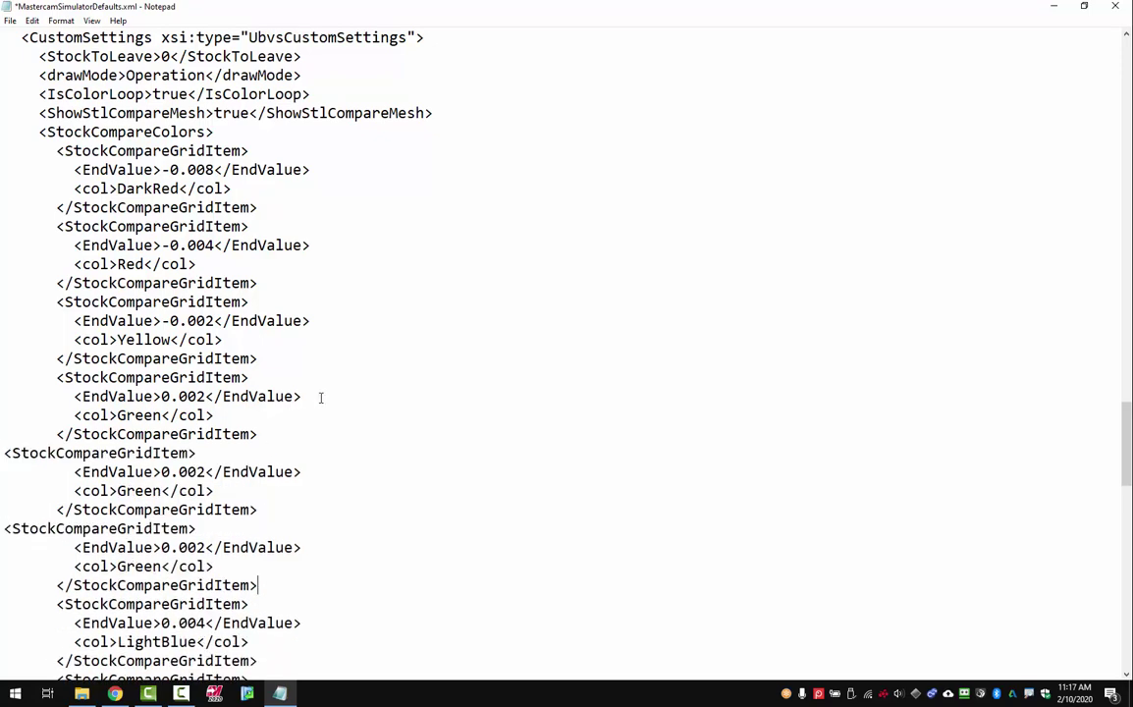
Set the EndValue of the original Green compare item, above the two pasted copies, to -0.002
scroll(304, 412, "down", 2)
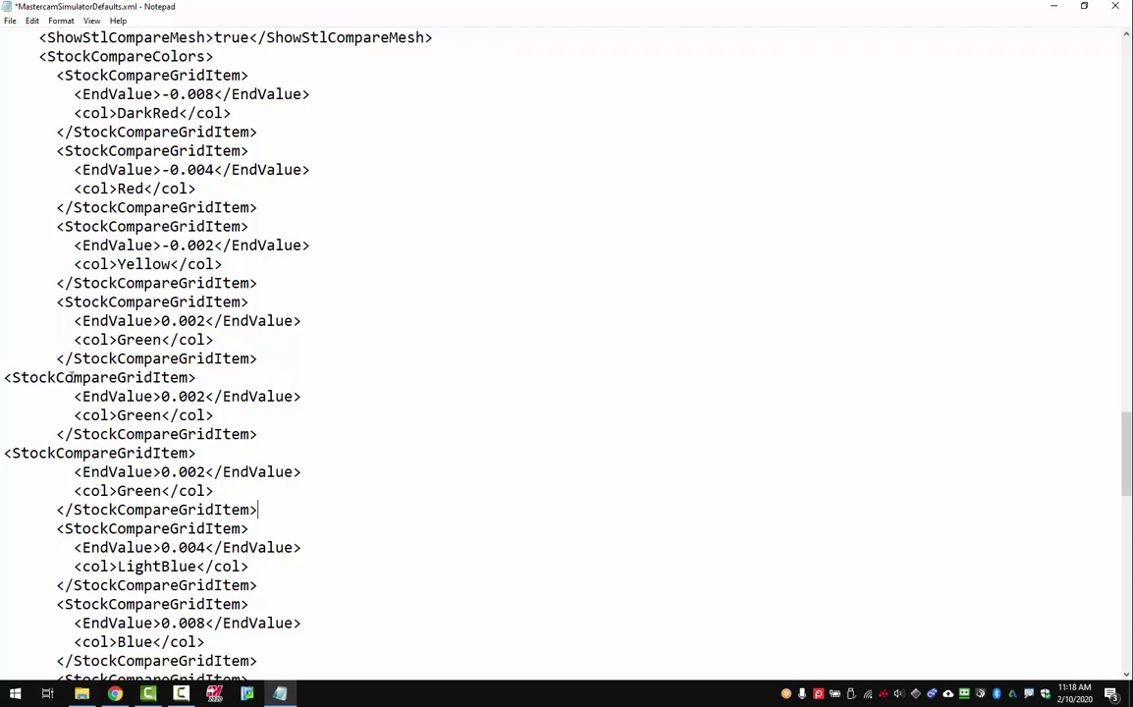
left_click_drag(8, 377, 259, 434)
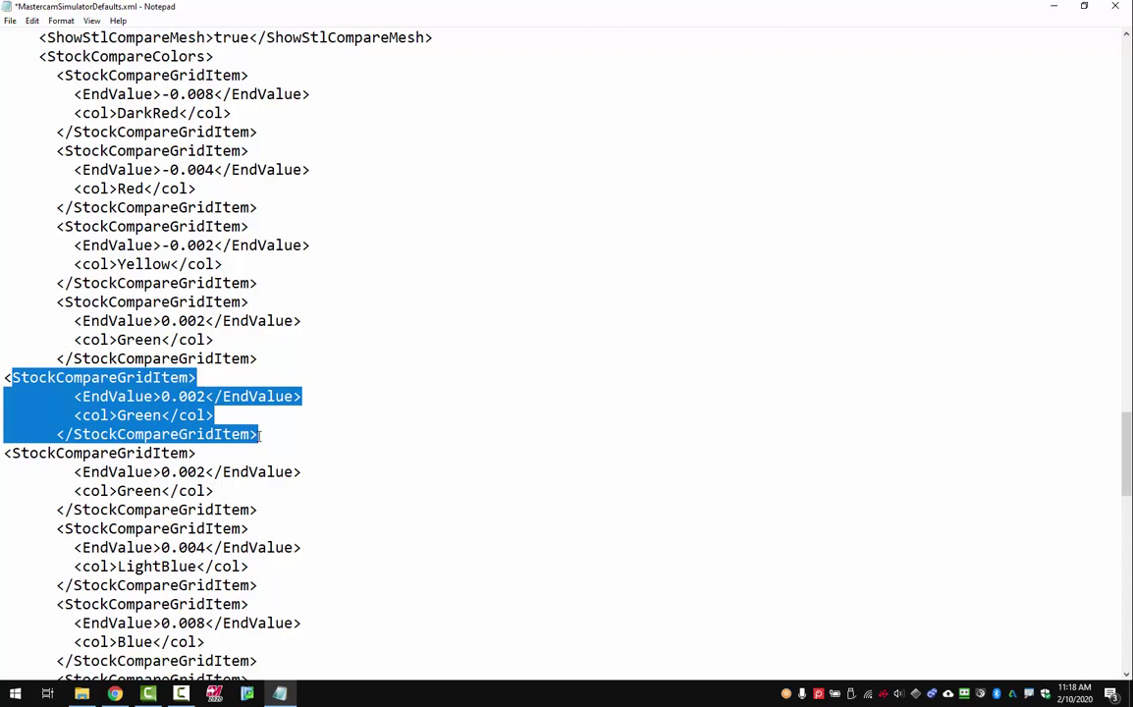
left_click(259, 434)
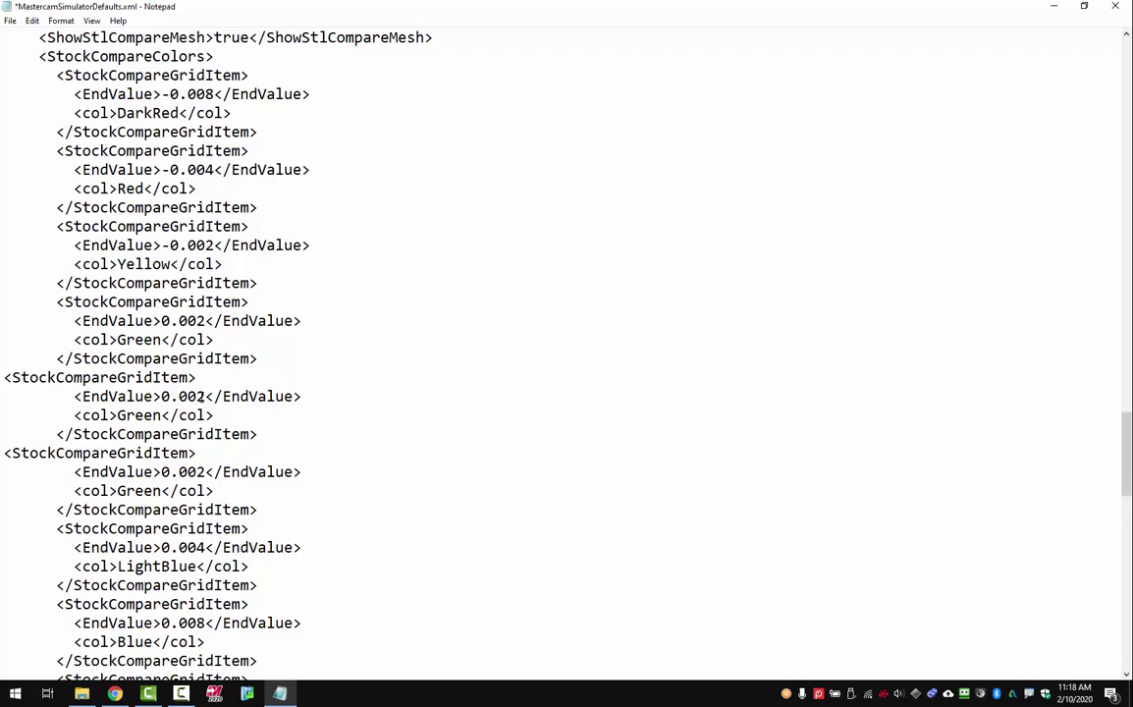
left_click(203, 324)
key("Left")
key("Left")
key("Left")
key("Left")
key("Left")
type("-")
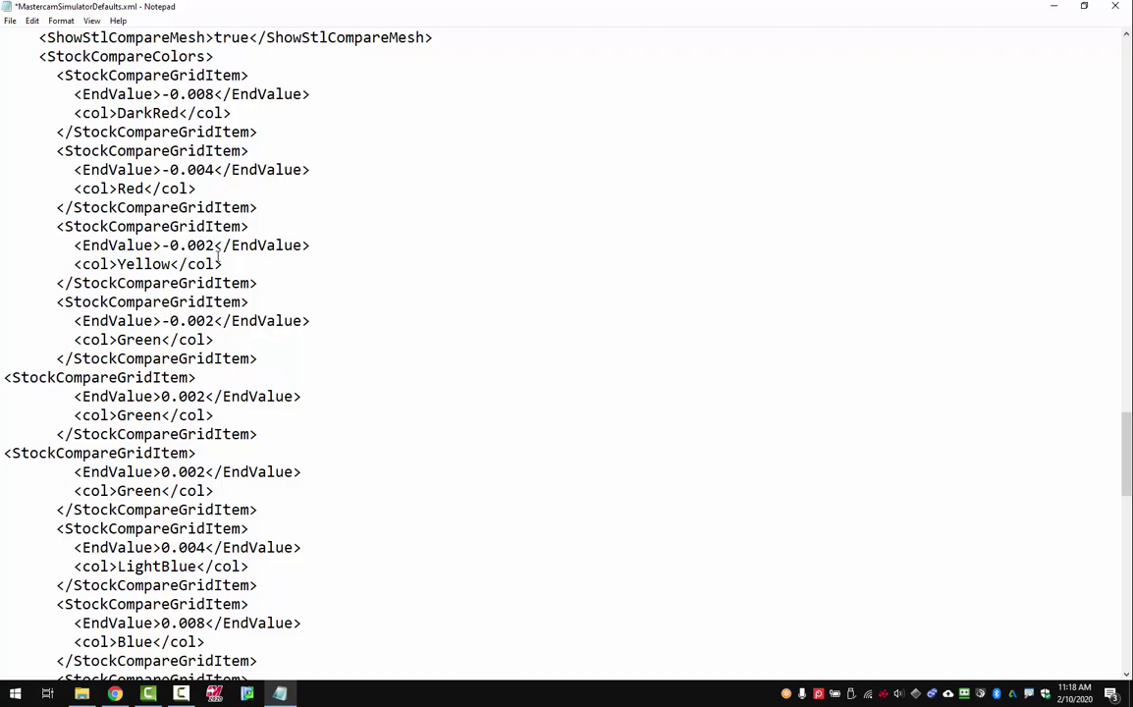
Set the EndValue of the Yellow compare item to -0.004, of Red to -0.008 and of DarkRed to -0.012
key("BackSpace")
type("4")
key("Up")
key("Up")
key("Up")
key("Up")
key("BackSpace")
type("8")
key("Up")
key("Up")
key("Up")
key("Up")
key("BackSpace")
key("BackSpace")
type("12")
Set the EndValue of the second pasted Green item to 0.004, of LightBlue to 0.008 and of Blue to 0.012
left_click(204, 415)
left_click(205, 472)
key("BackSpace")
type("4")
left_click(203, 547)
key("BackSpace")
type("8")
left_click(204, 622)
key("BackSpace")
key("BackSpace")
type("12")
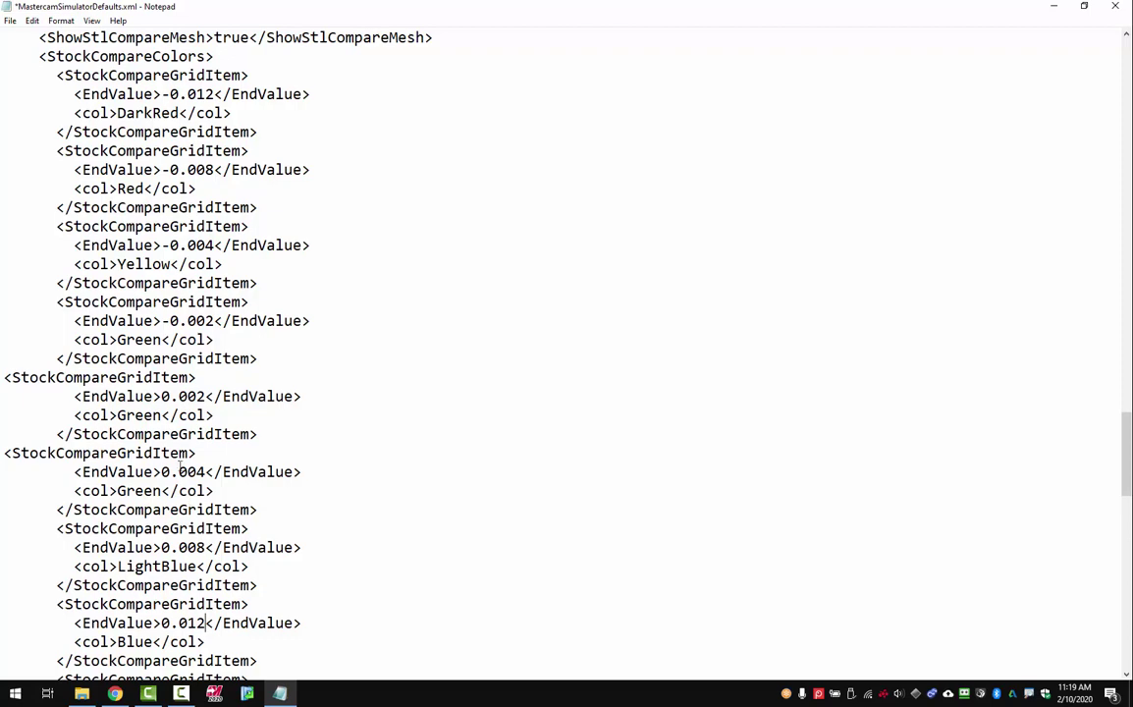
Replace the color of the Green compare item with EndValue -0.002 with CadetBlue, copied from the SchemeExtension1 colors
left_click(155, 416)
left_click(163, 339)
left_click_drag(115, 340, 161, 341)
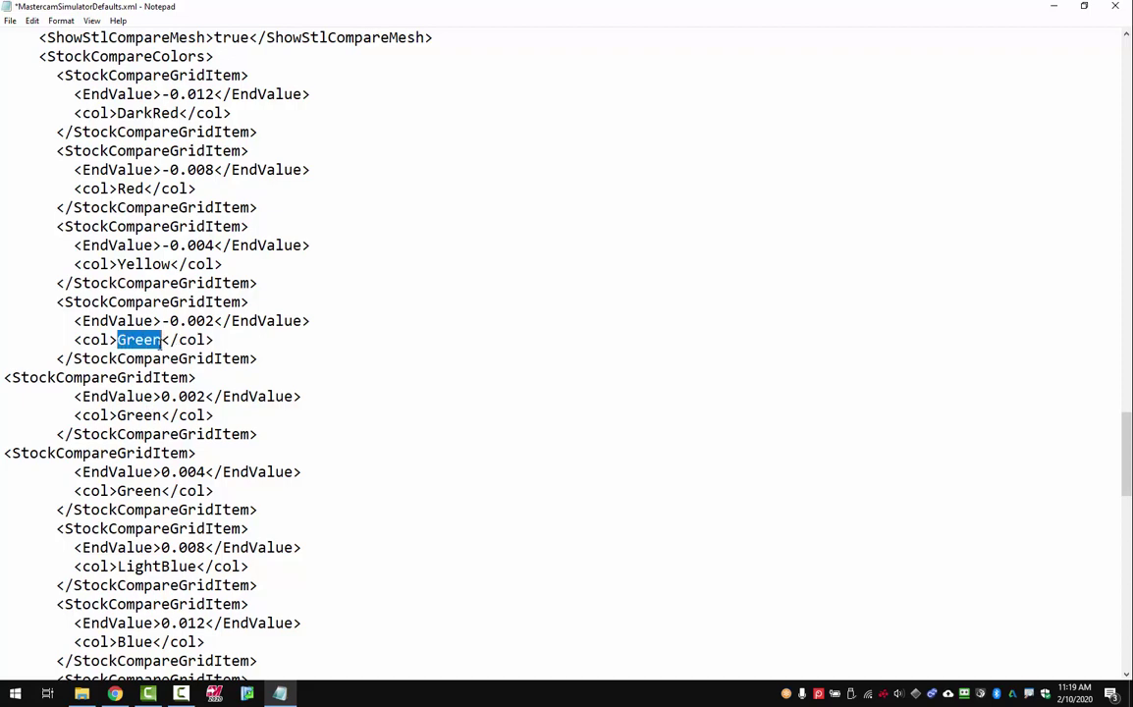
left_click(162, 340)
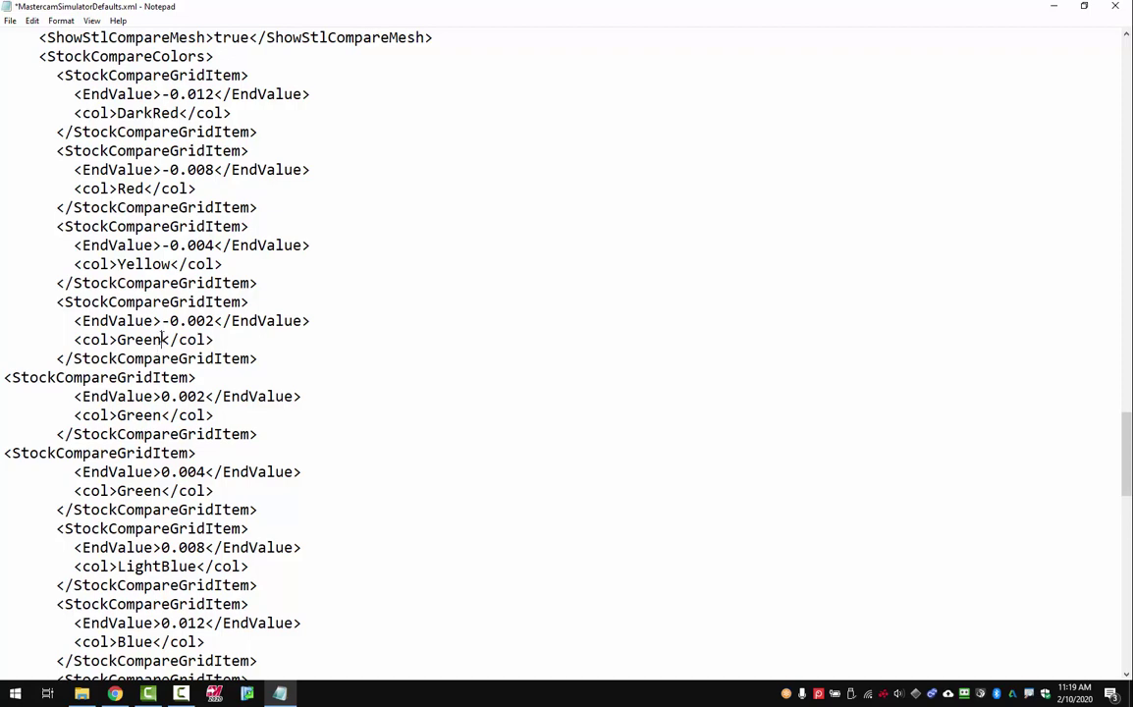
scroll(157, 348, "down", 4)
scroll(168, 331, "down", 6)
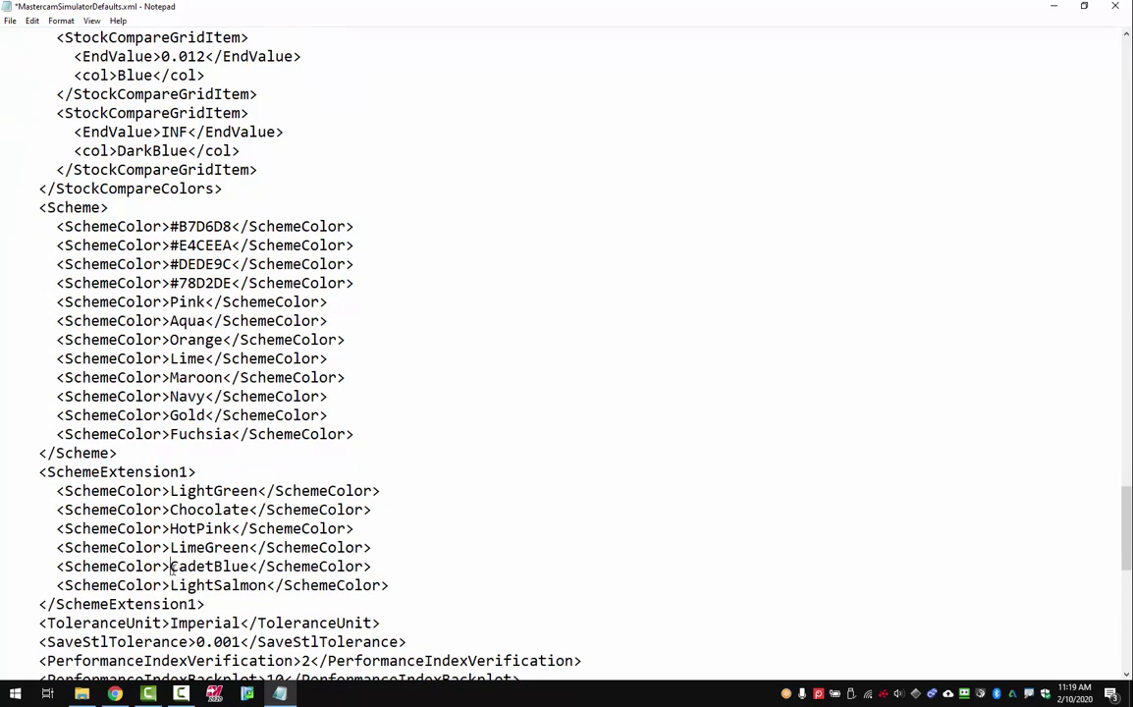
left_click_drag(171, 567, 252, 569)
key("ctrl+c")
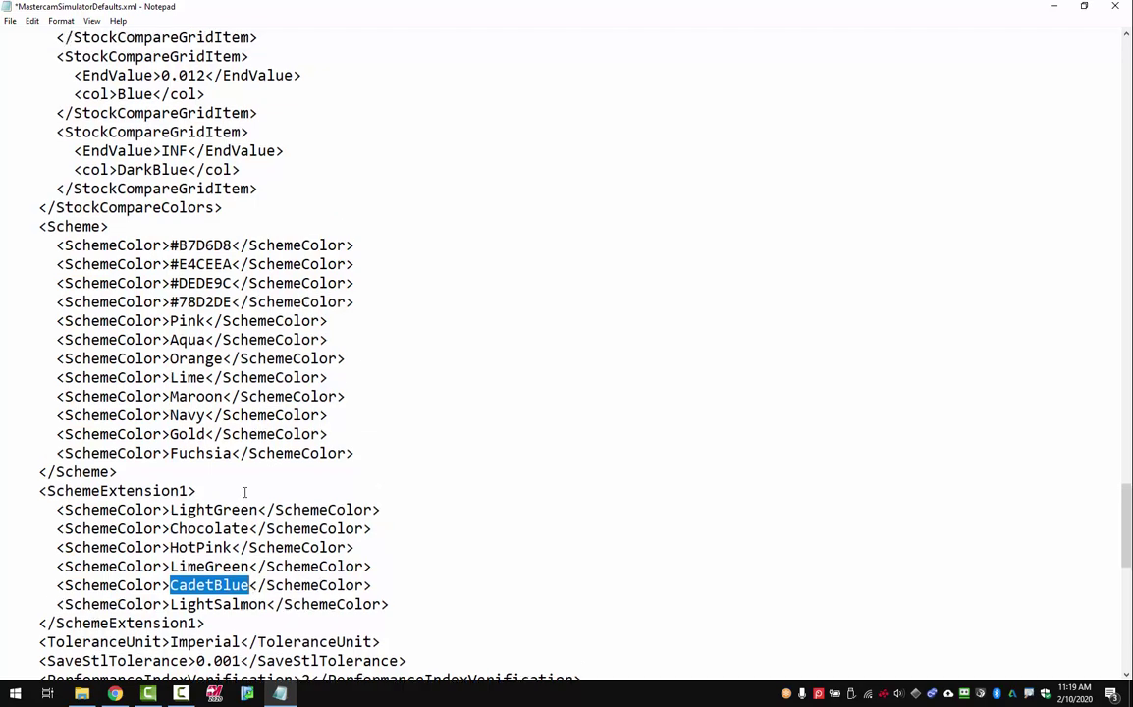
scroll(245, 493, "up", 8)
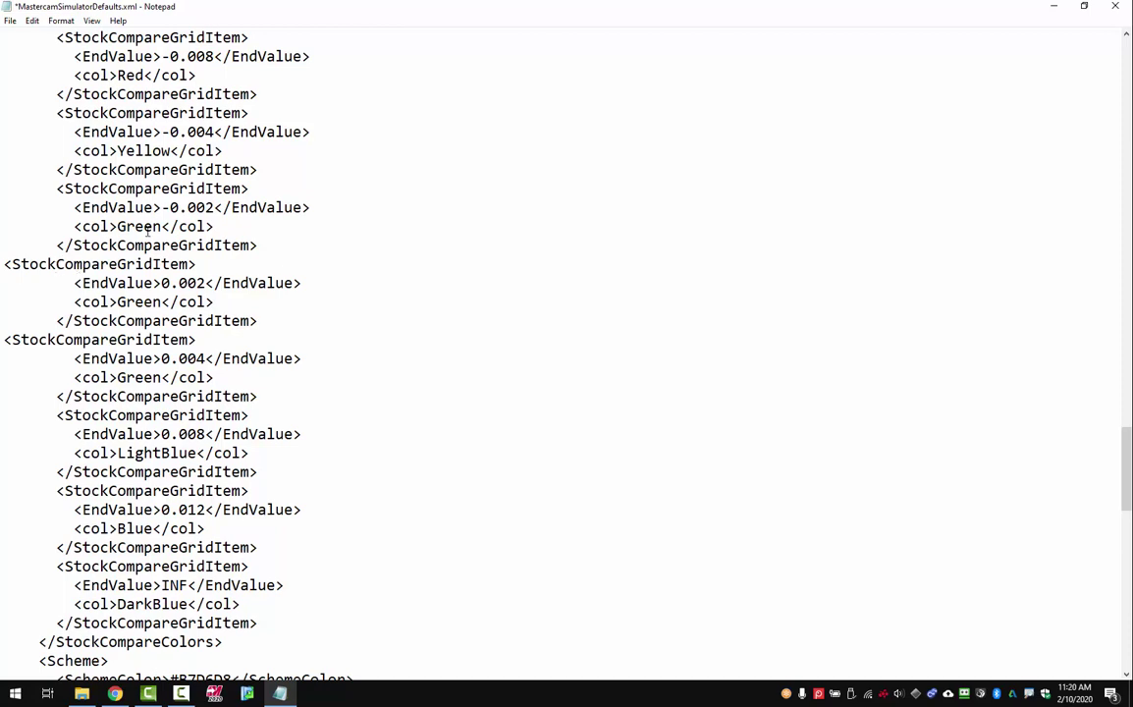
left_click_drag(161, 226, 118, 227)
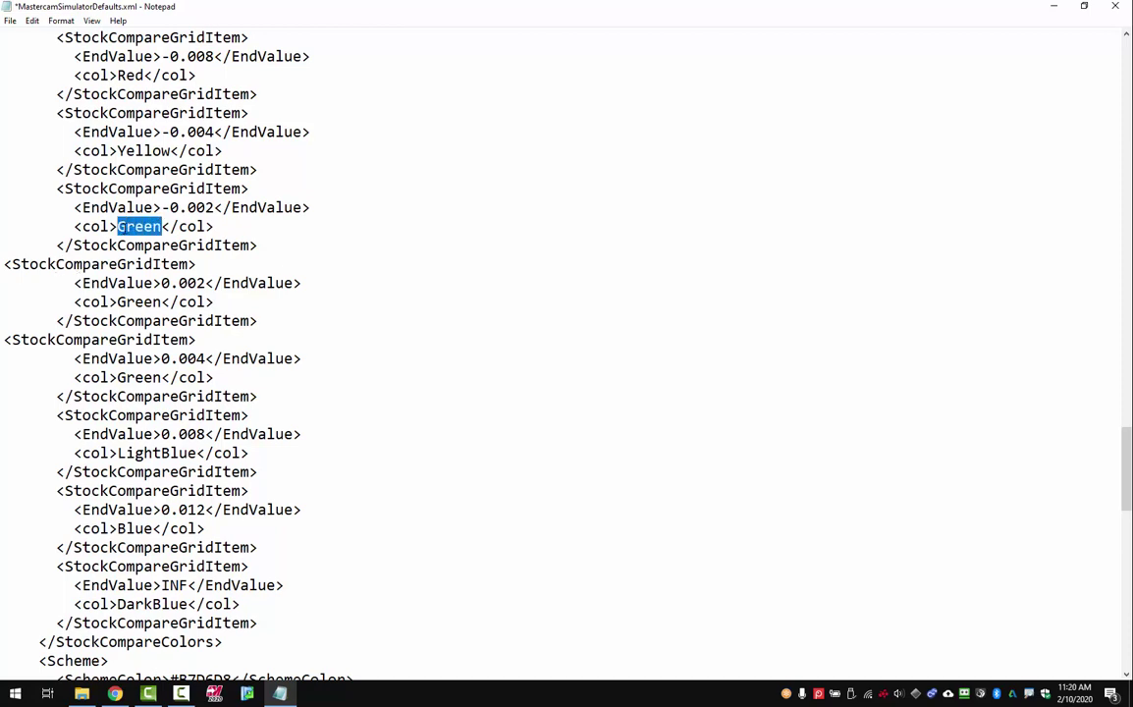
key("ctrl+v")
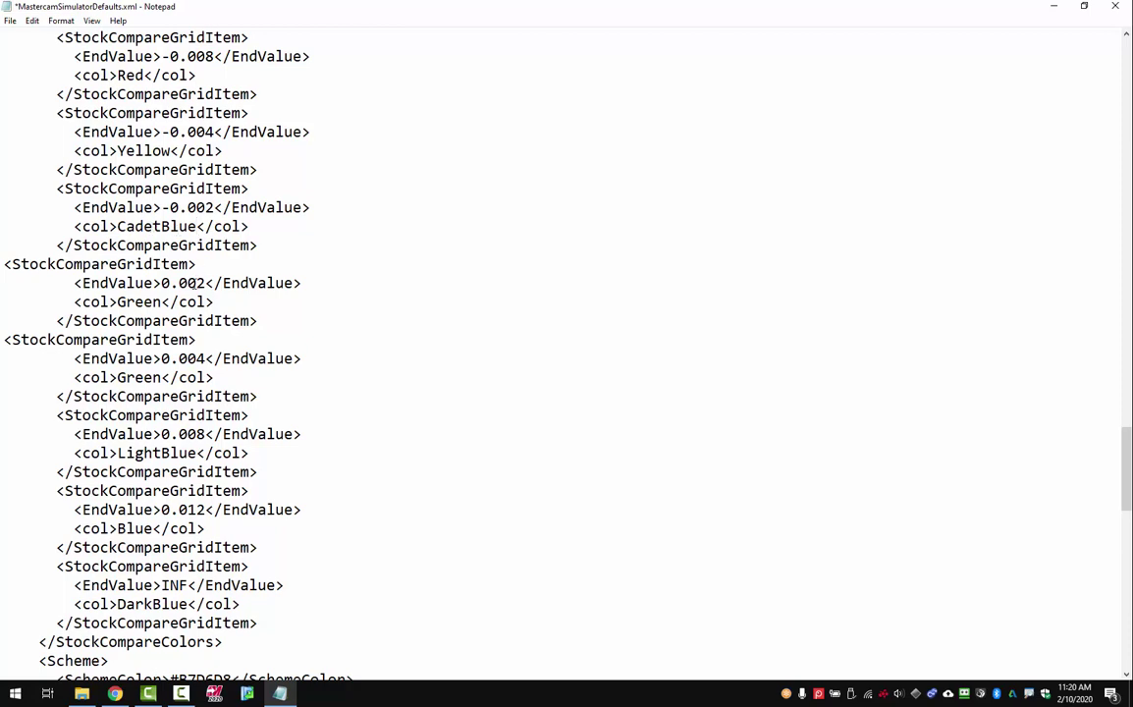
Replace the color of the 0.004 compare item with #DEDE9C copied from the Scheme colors, then save and close the file
left_click(160, 377)
left_click_drag(117, 377, 162, 377)
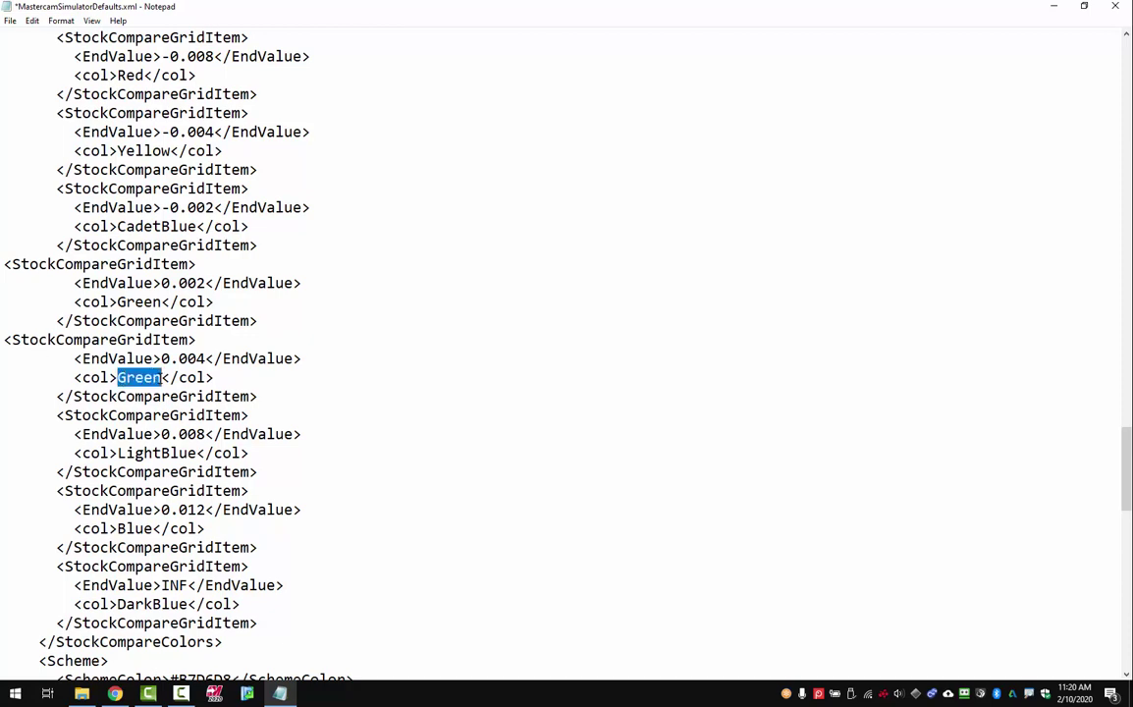
scroll(198, 329, "down", 4)
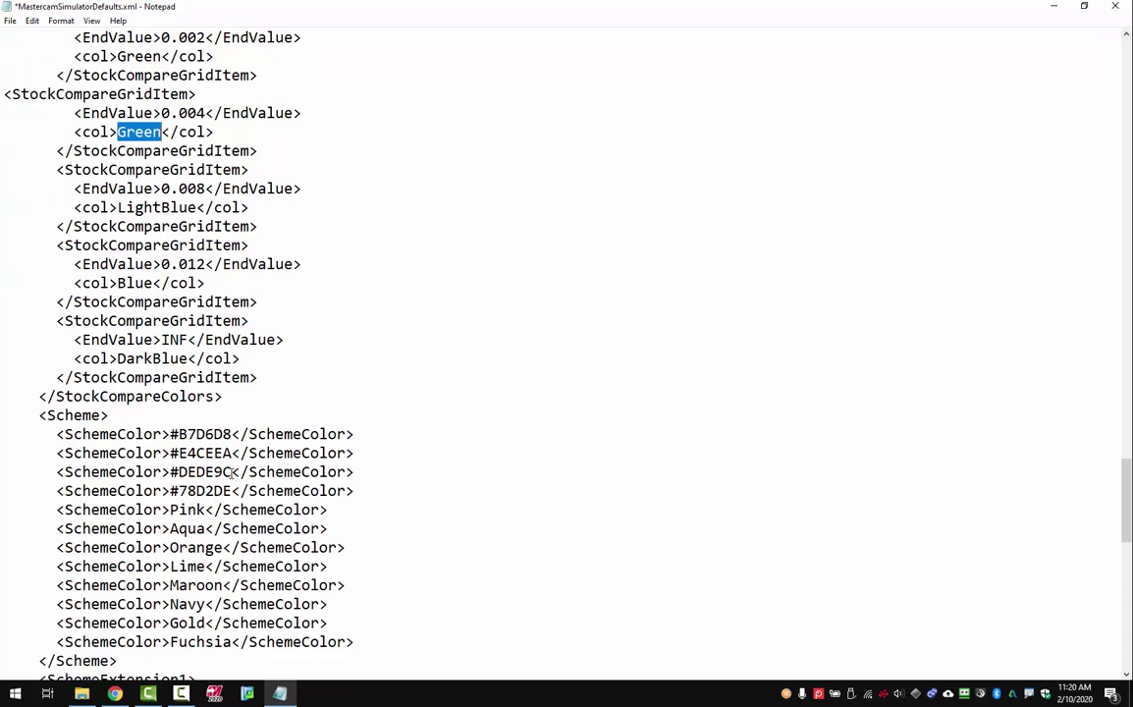
left_click_drag(232, 472, 170, 472)
key("ctrl+c")
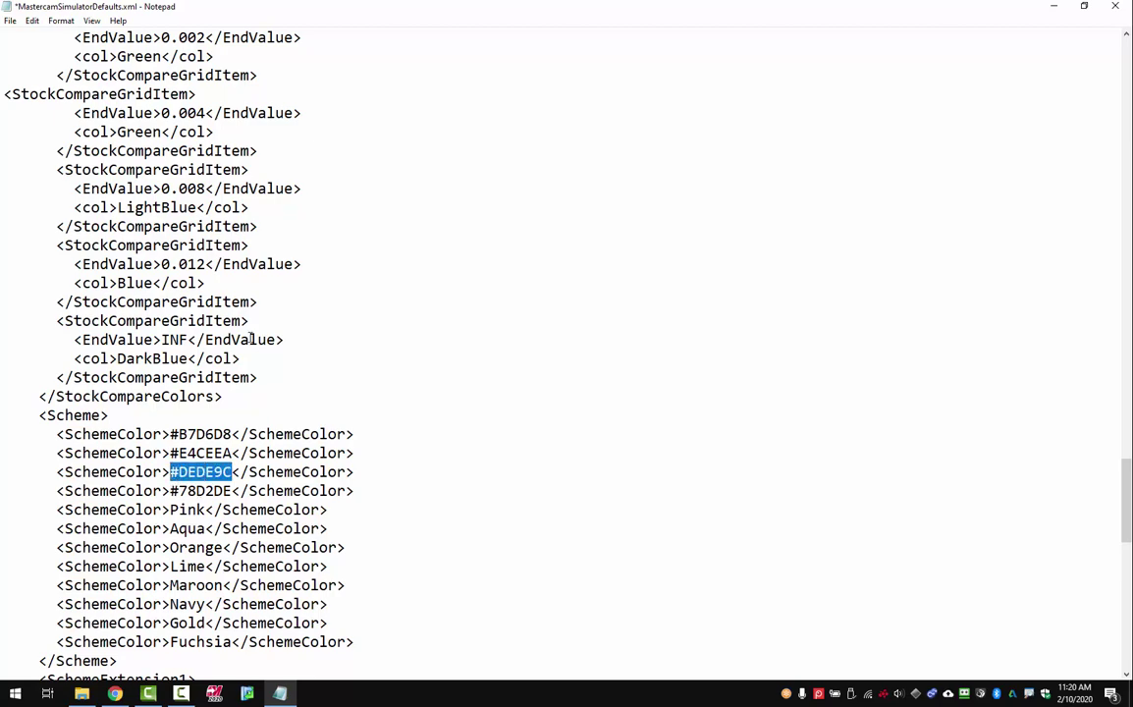
scroll(178, 295, "up", 2)
left_click_drag(117, 264, 161, 265)
key("ctrl+v")
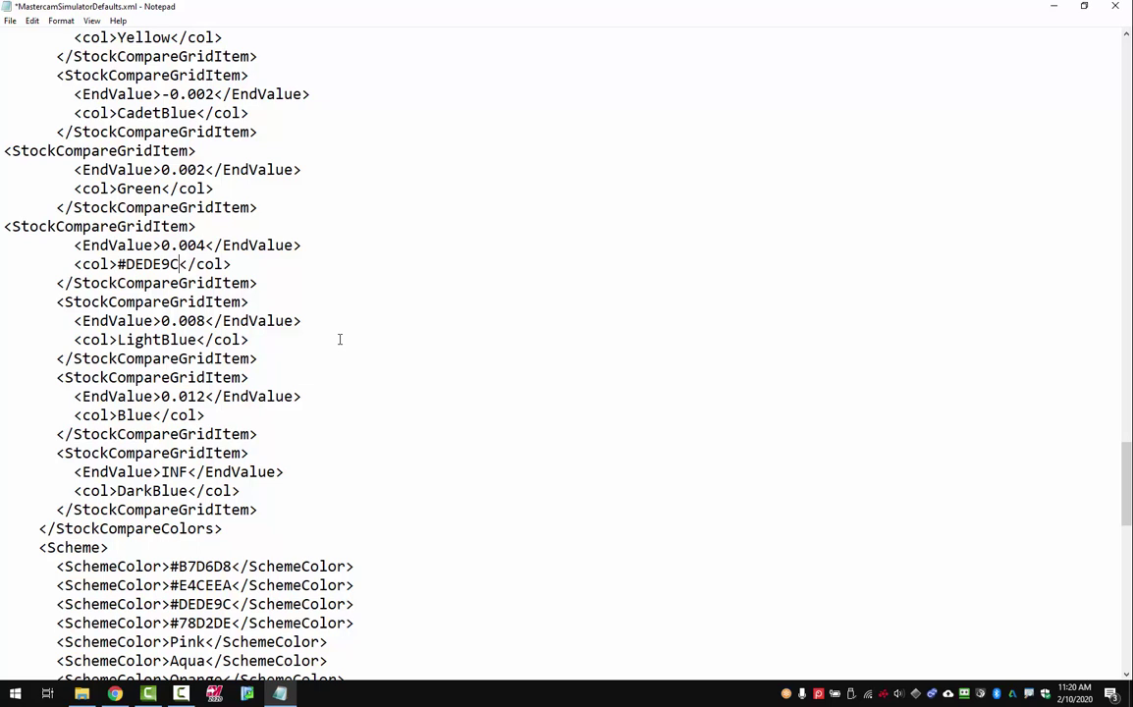
key("ctrl+s")
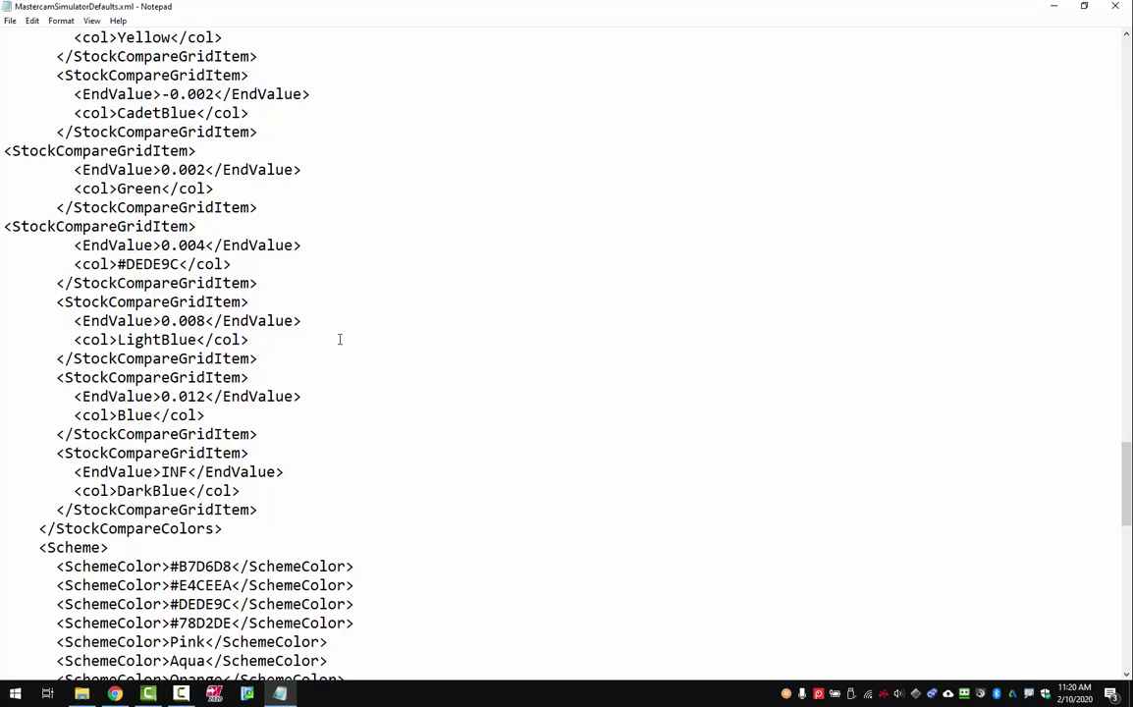
left_click(1120, 7)
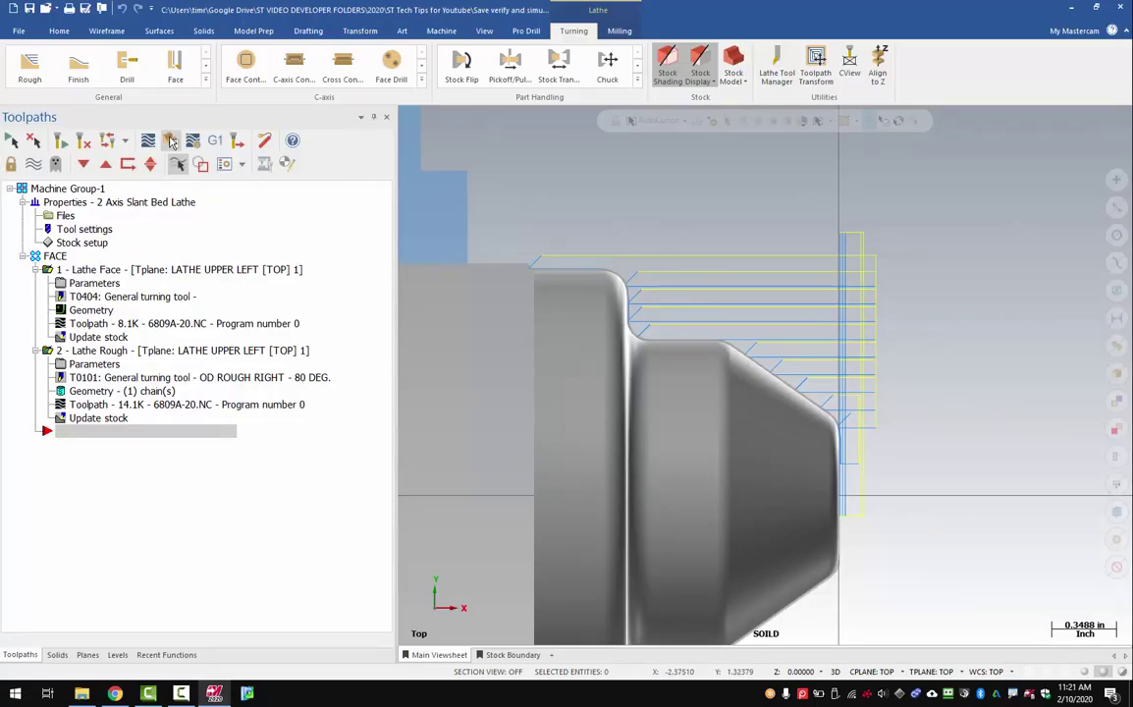
Switch to Mastercam, verify the lathe operations in the simulator and open Compare to check the tolerance ranges and colors
left_click(170, 142)
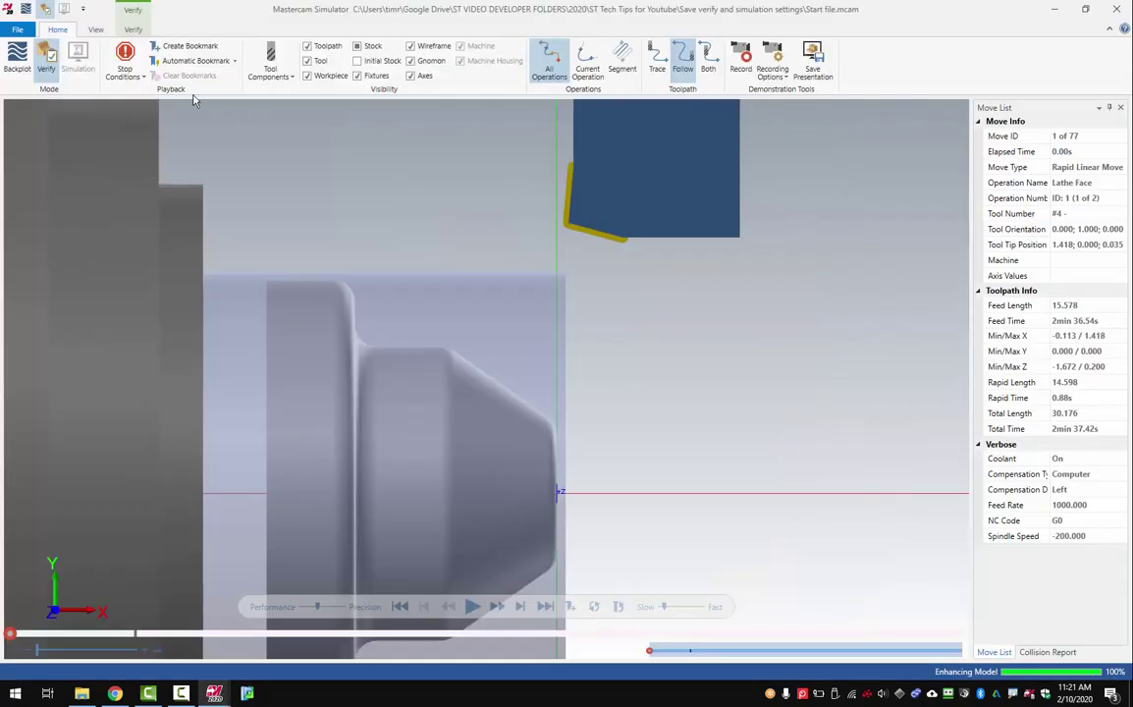
left_click(133, 29)
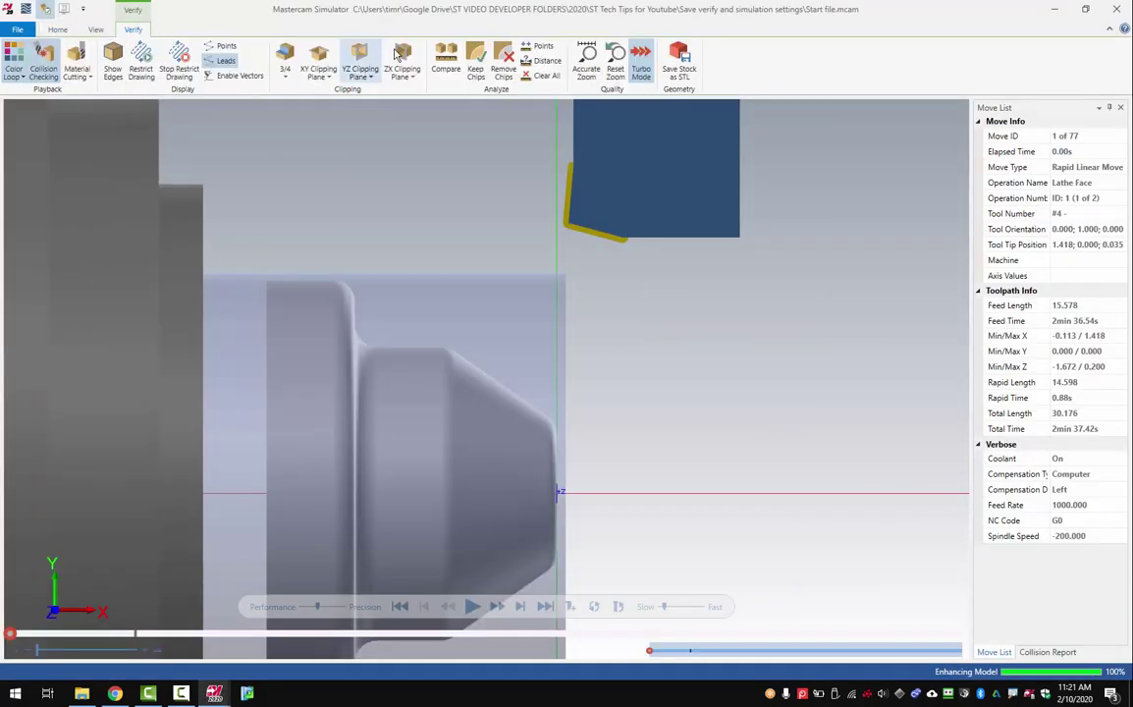
left_click(446, 59)
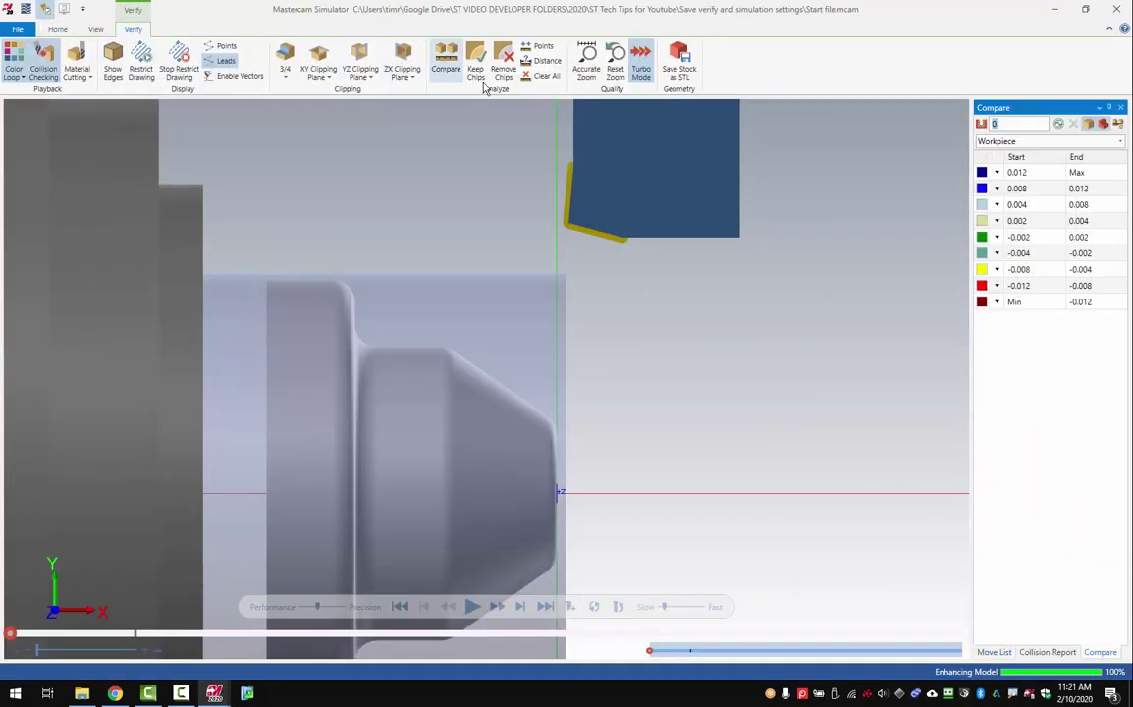